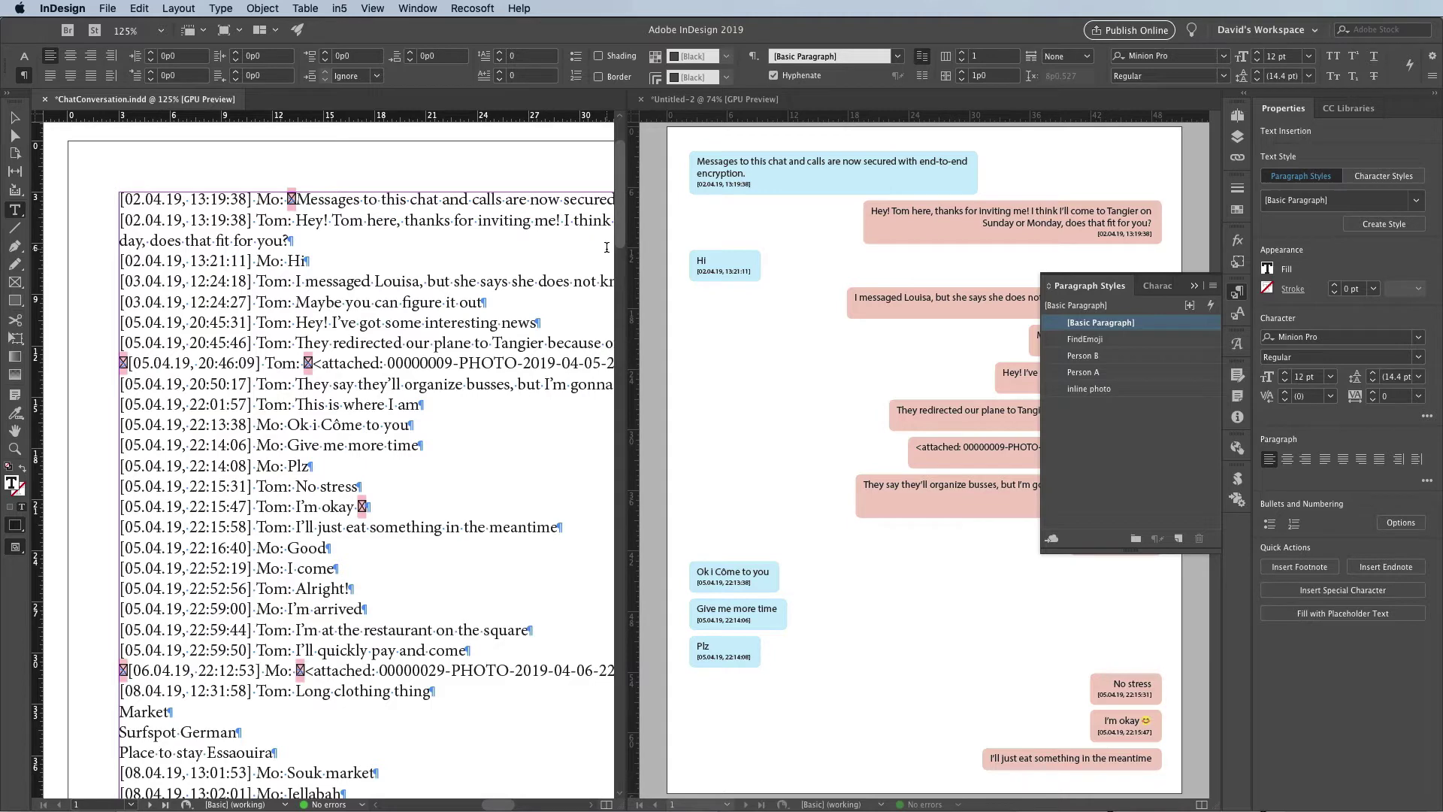
- Give the first chat line the Person A paragraph style, then close the Untitled-2 document
left_click(316, 199)
left_click(1083, 372)
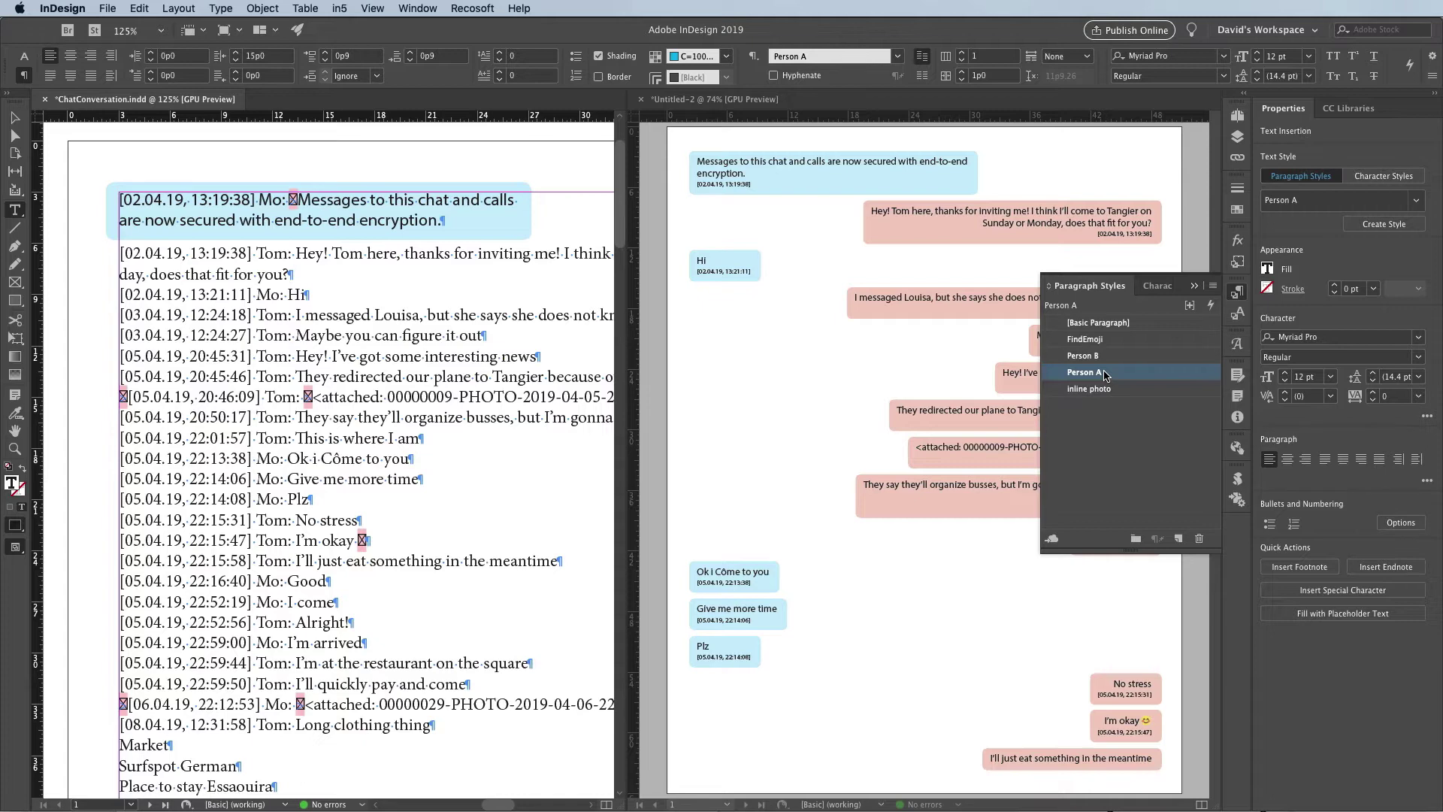
left_click(640, 100)
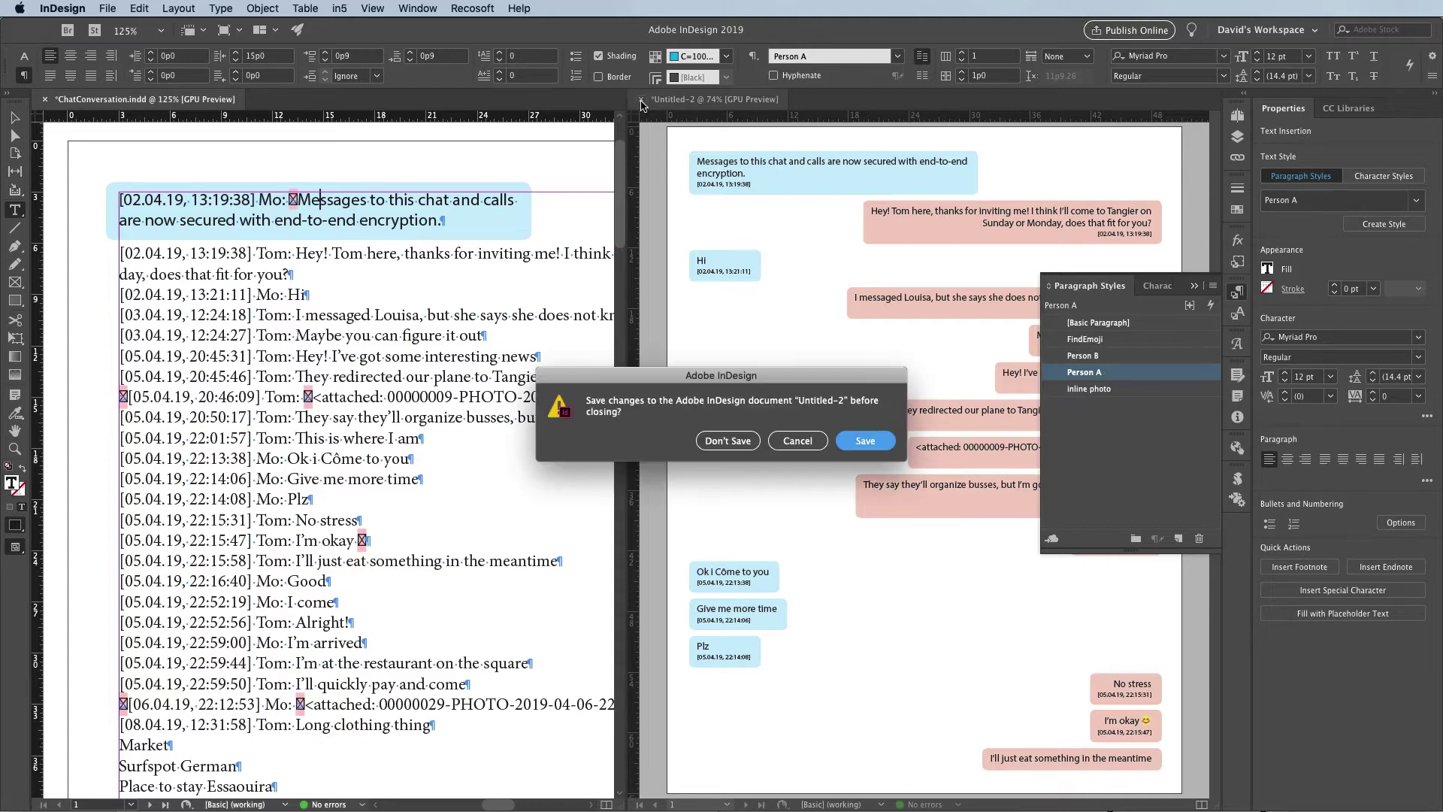
- Discard Untitled-2 without saving and open Find/Change in GREP mode
left_click(719, 440)
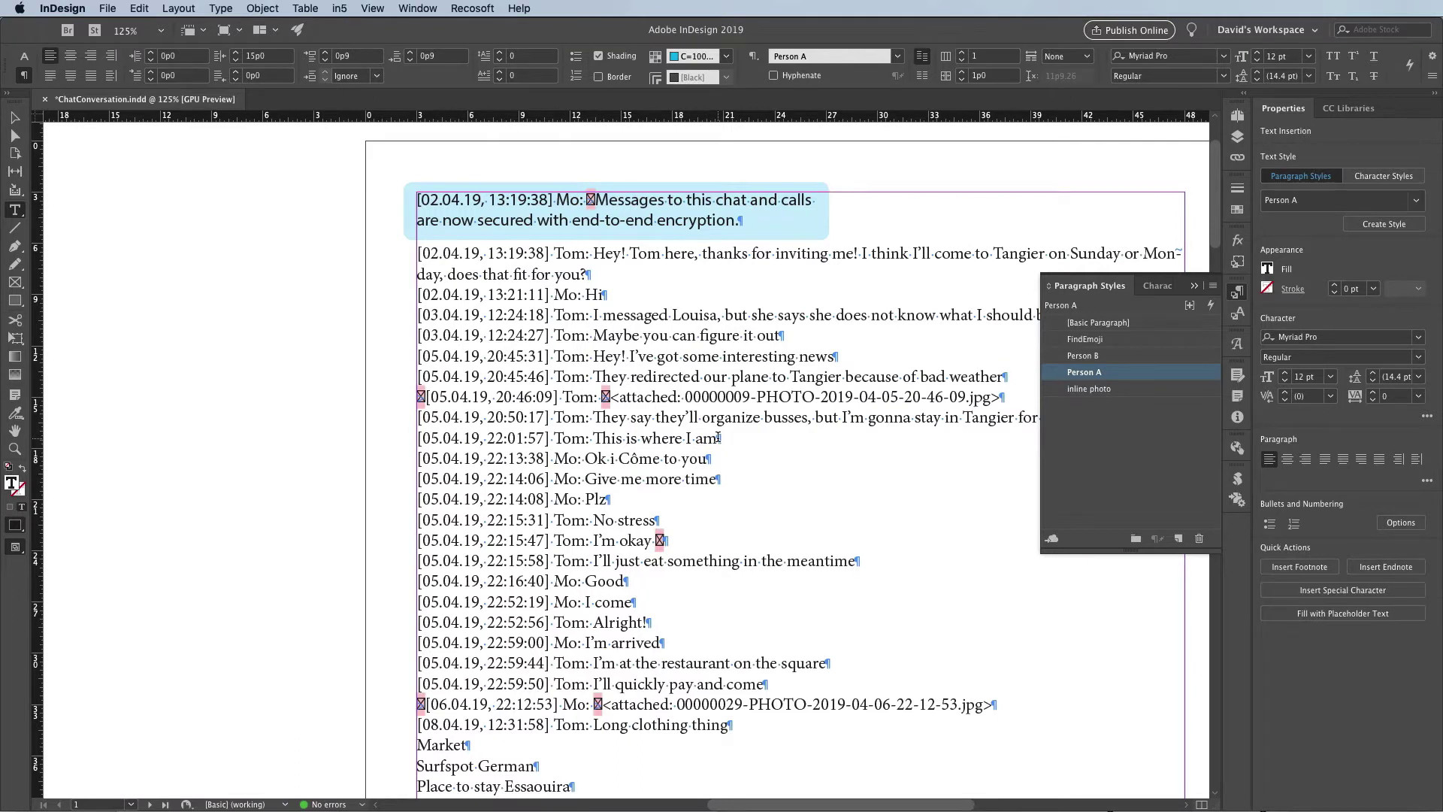
key("super+f")
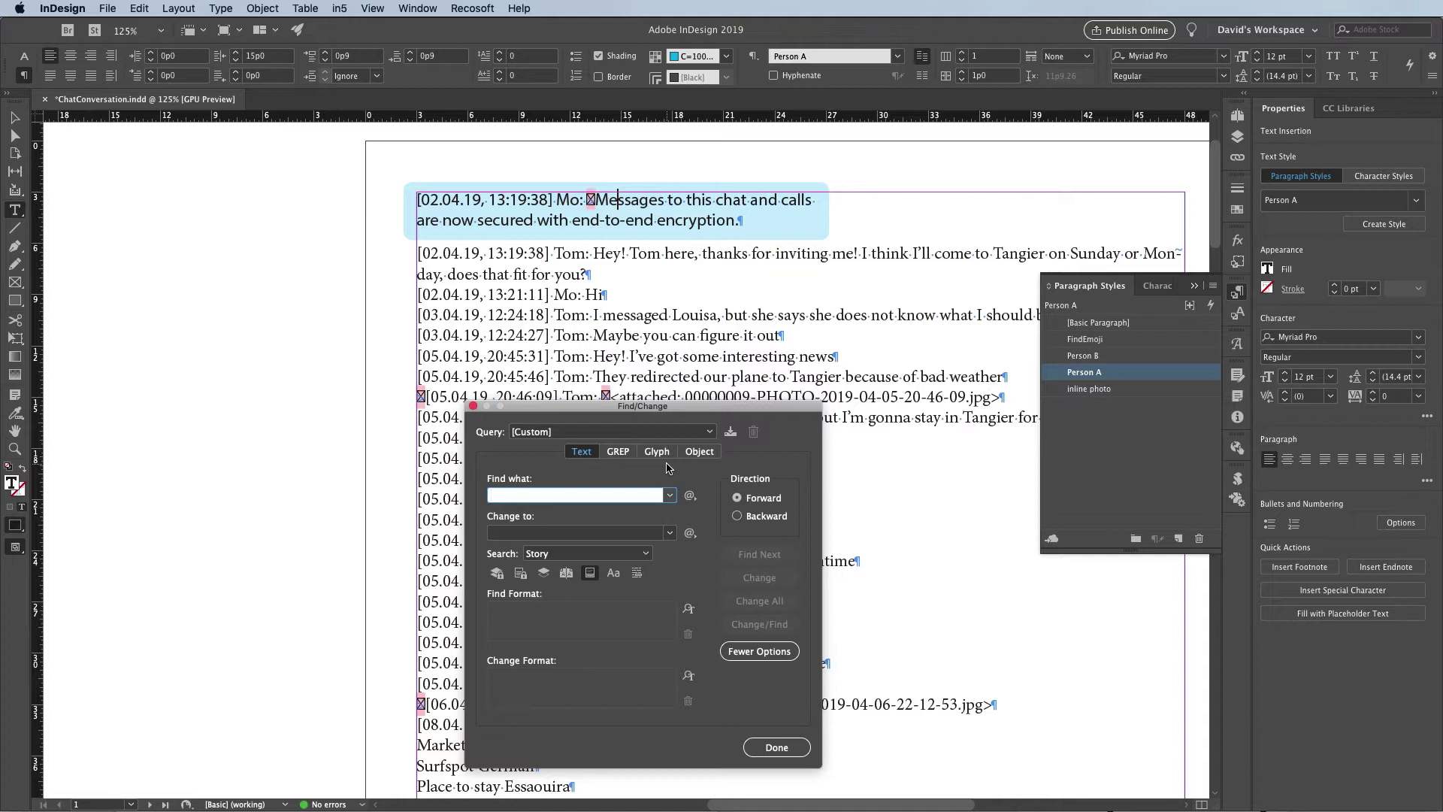
left_click(618, 453)
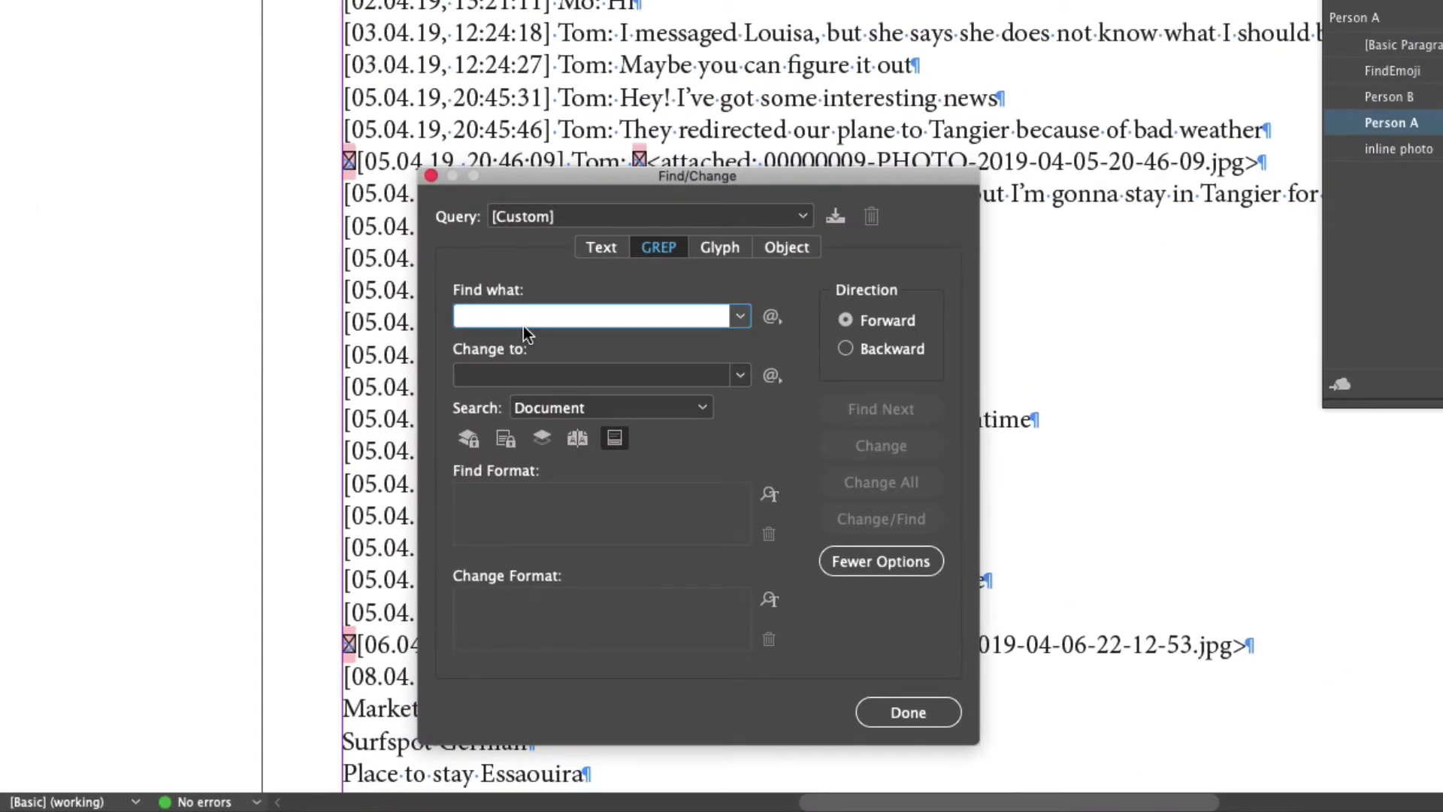
- GREP-replace ^(.+?\])(.+?)$ with $2\n$1 across the document, making 209 replacements
type("^")
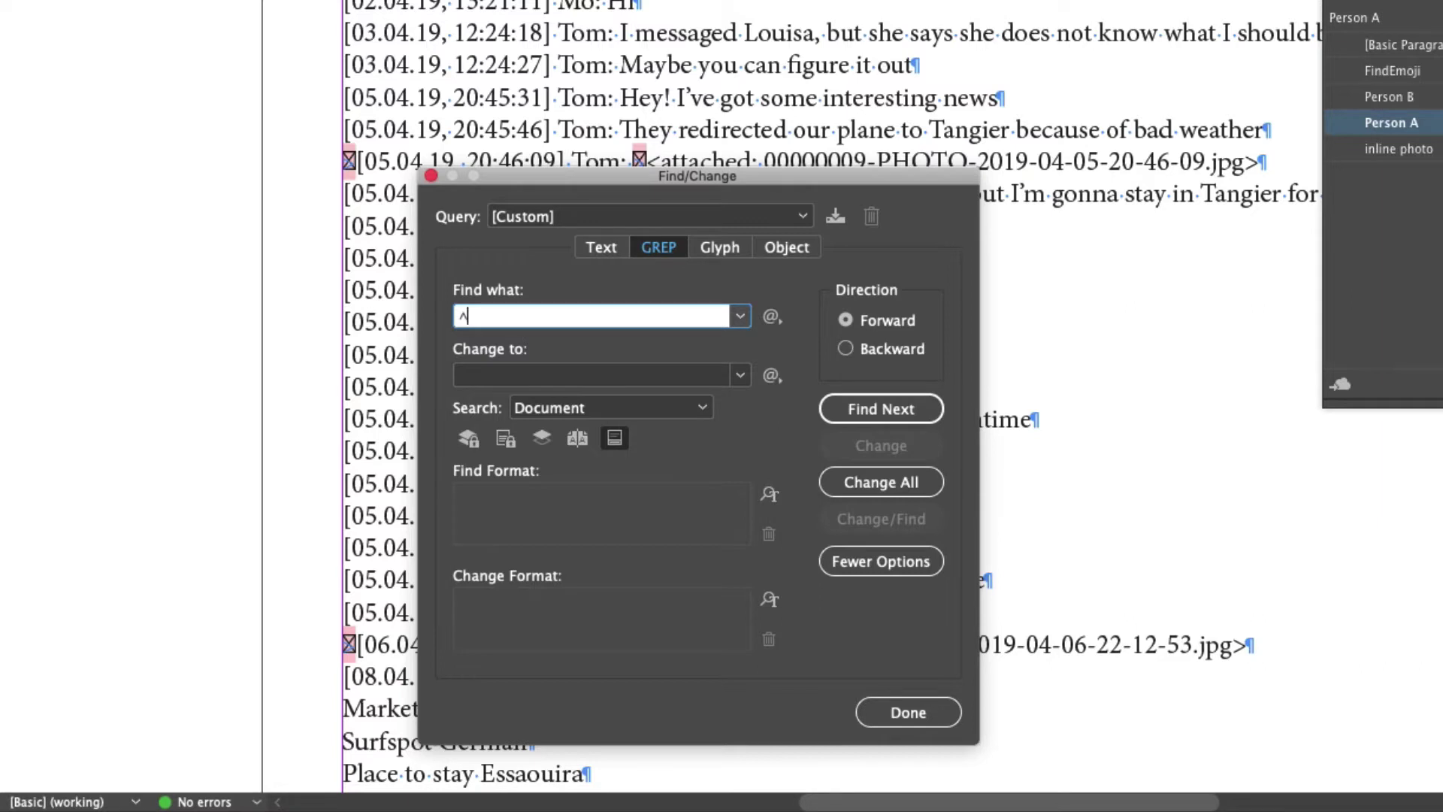
type("00")
type("$")
type(".+?")
type("\\")
type("]")
type(".+?")
left_click(500, 379)
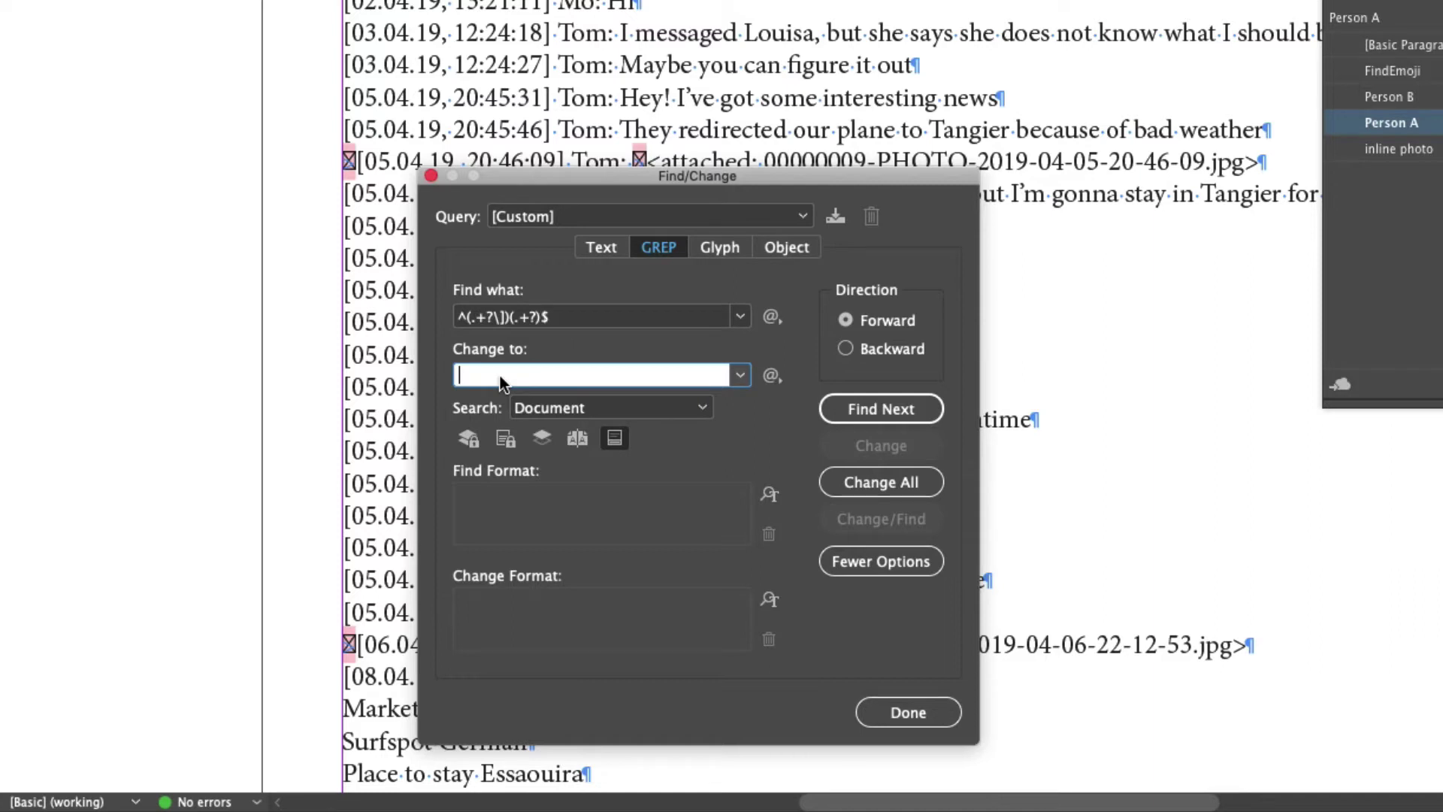
type("$2\\n$1")
left_click(881, 486)
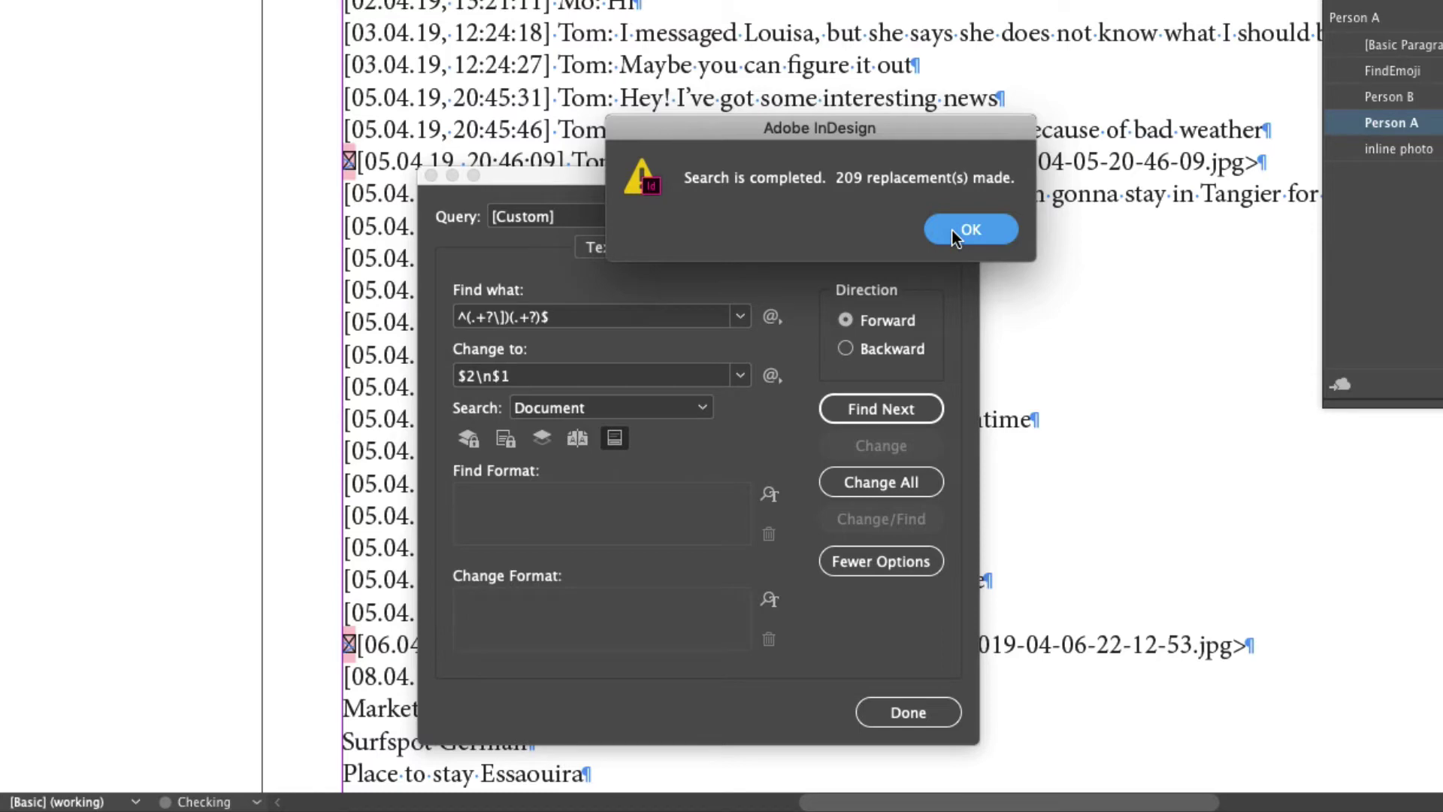
left_click(951, 230)
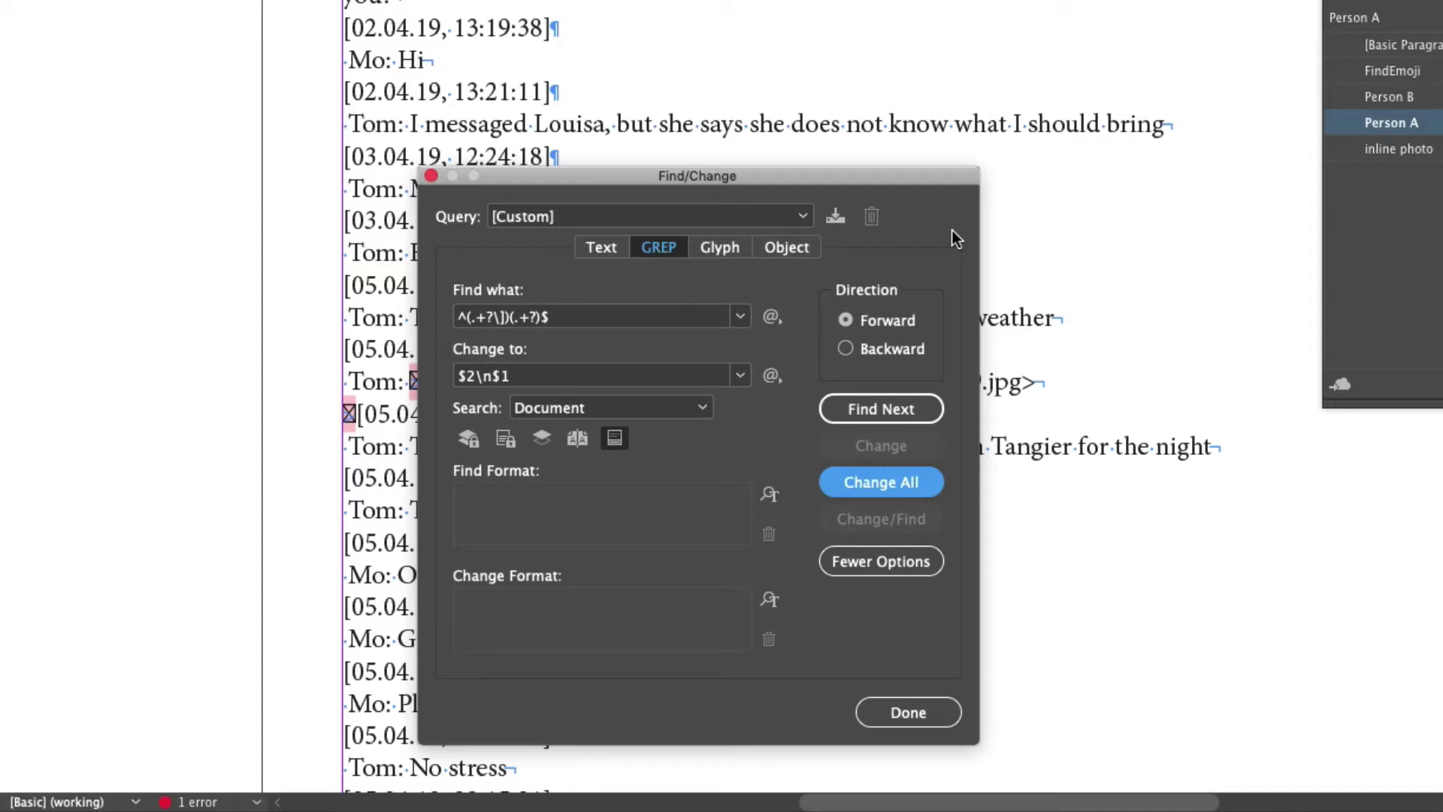
- Set a Text search for "Mo:" with Person A as the Change Format paragraph style
left_click(610, 254)
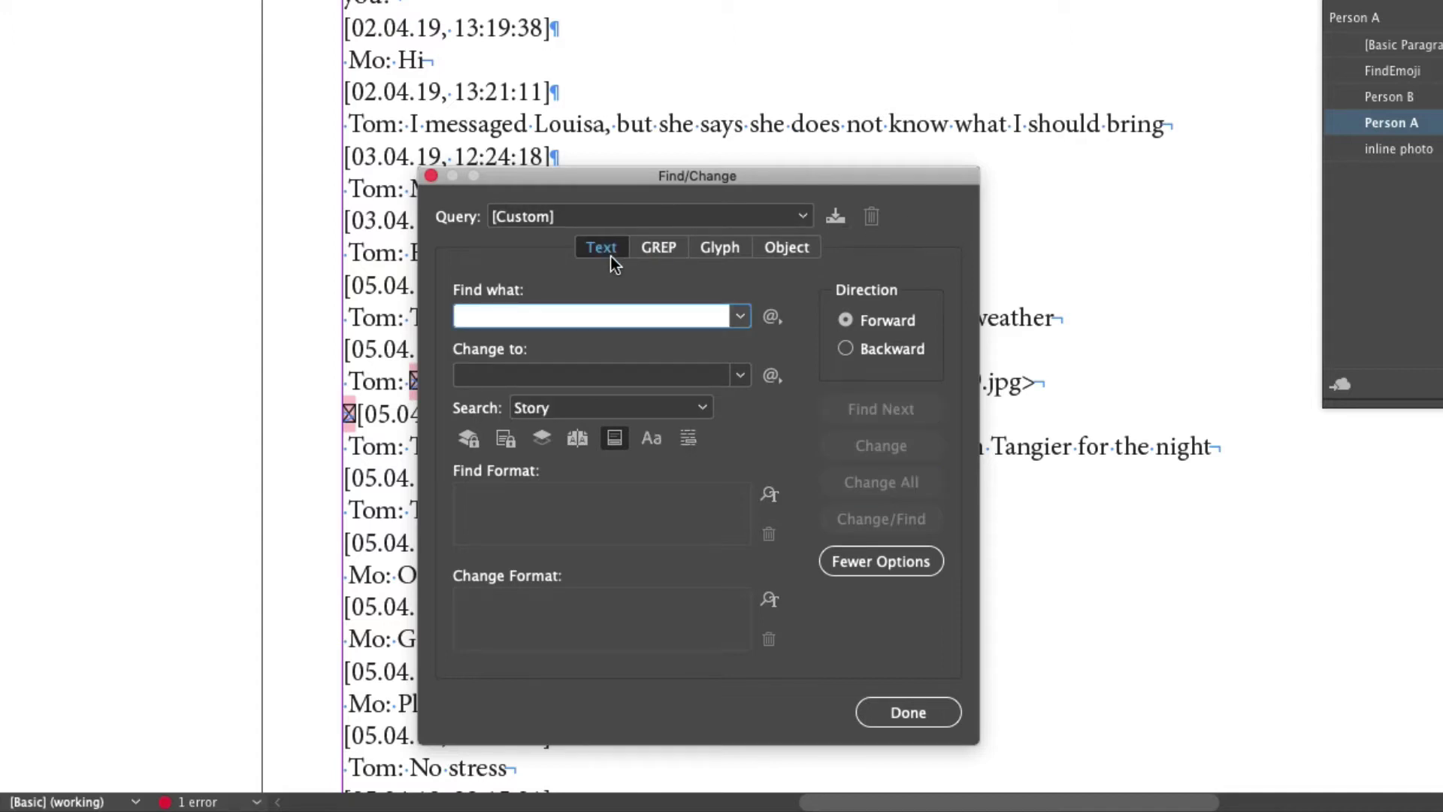
type("Mo:")
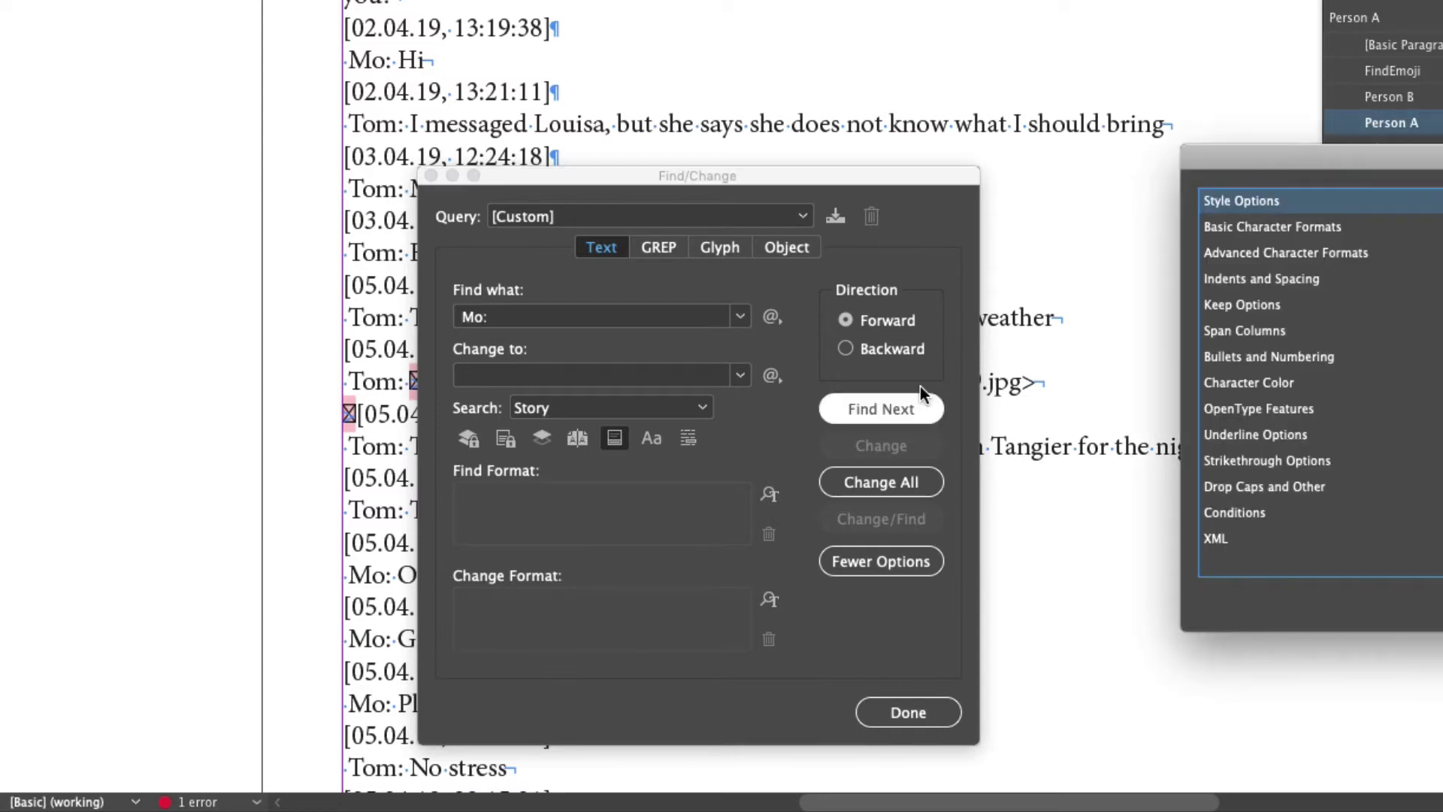
left_click_drag(1356, 155, 814, 55)
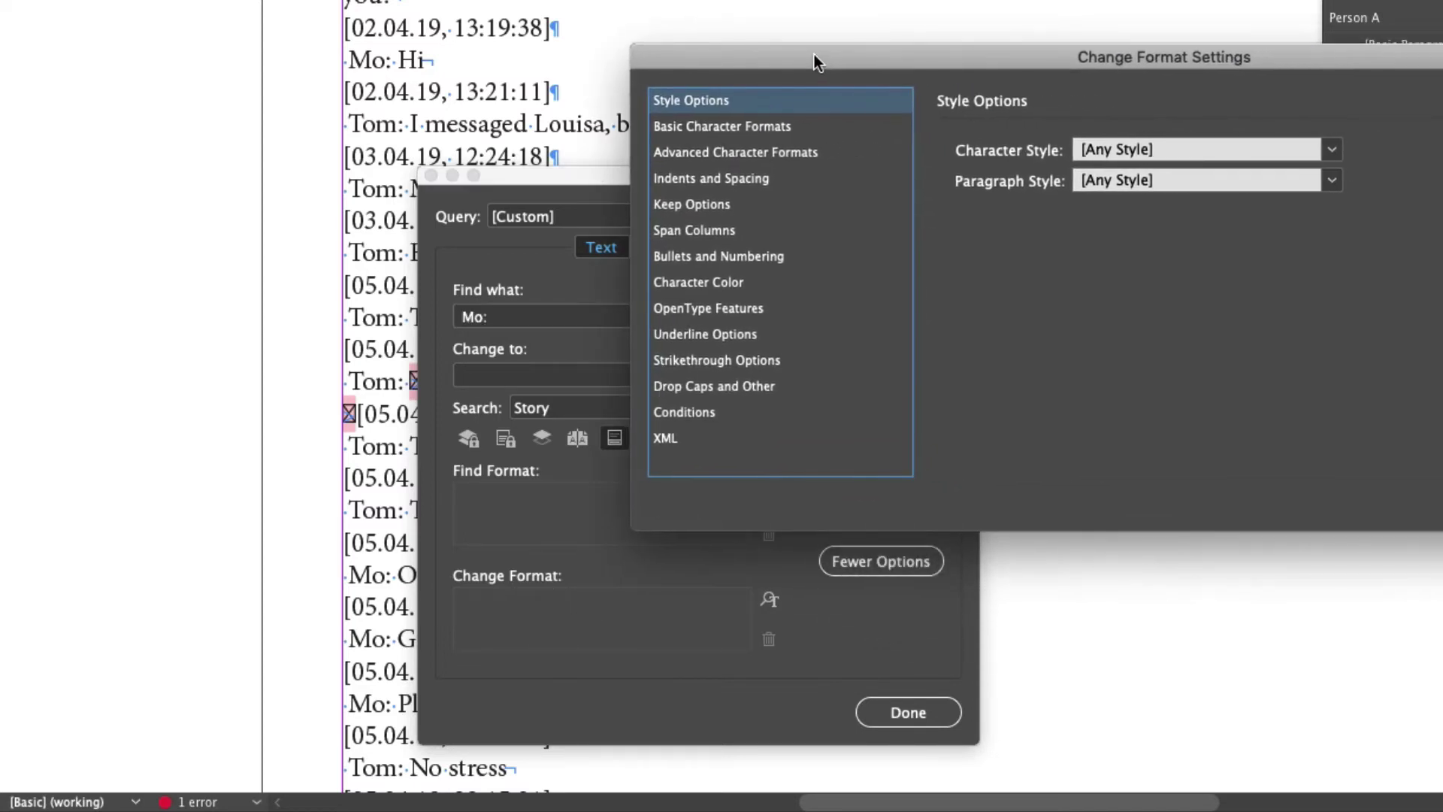
left_click(1107, 179)
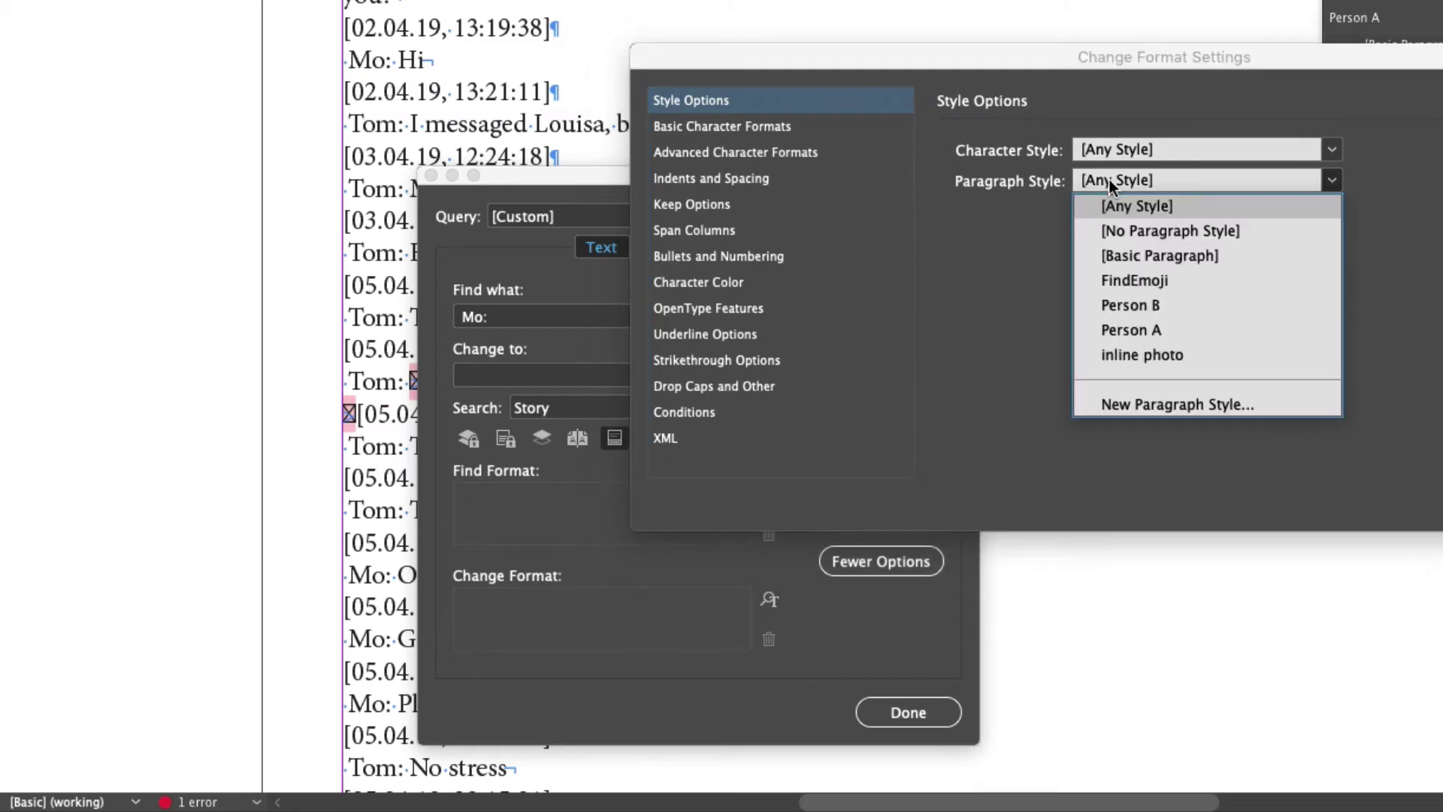
left_click(1128, 335)
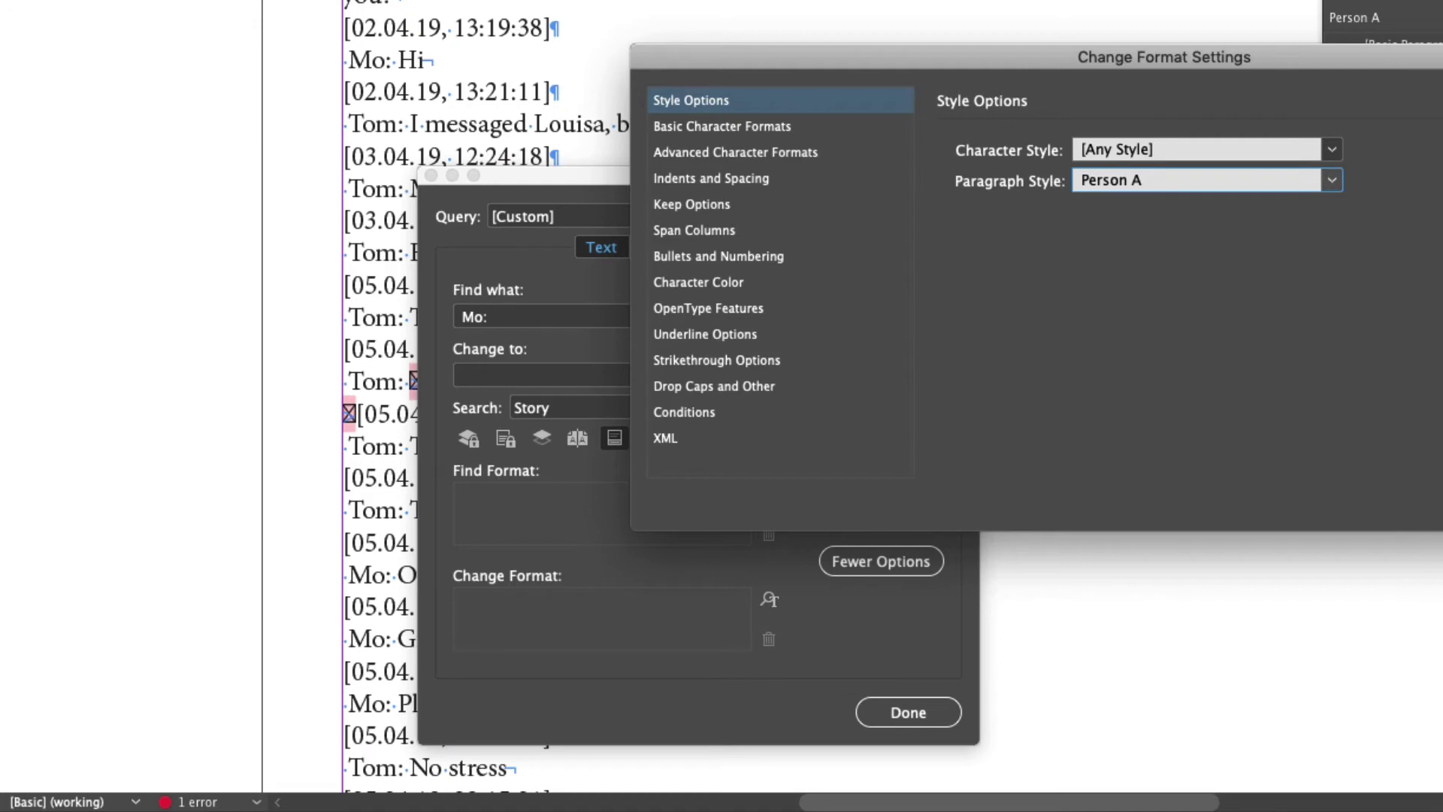
key("Return")
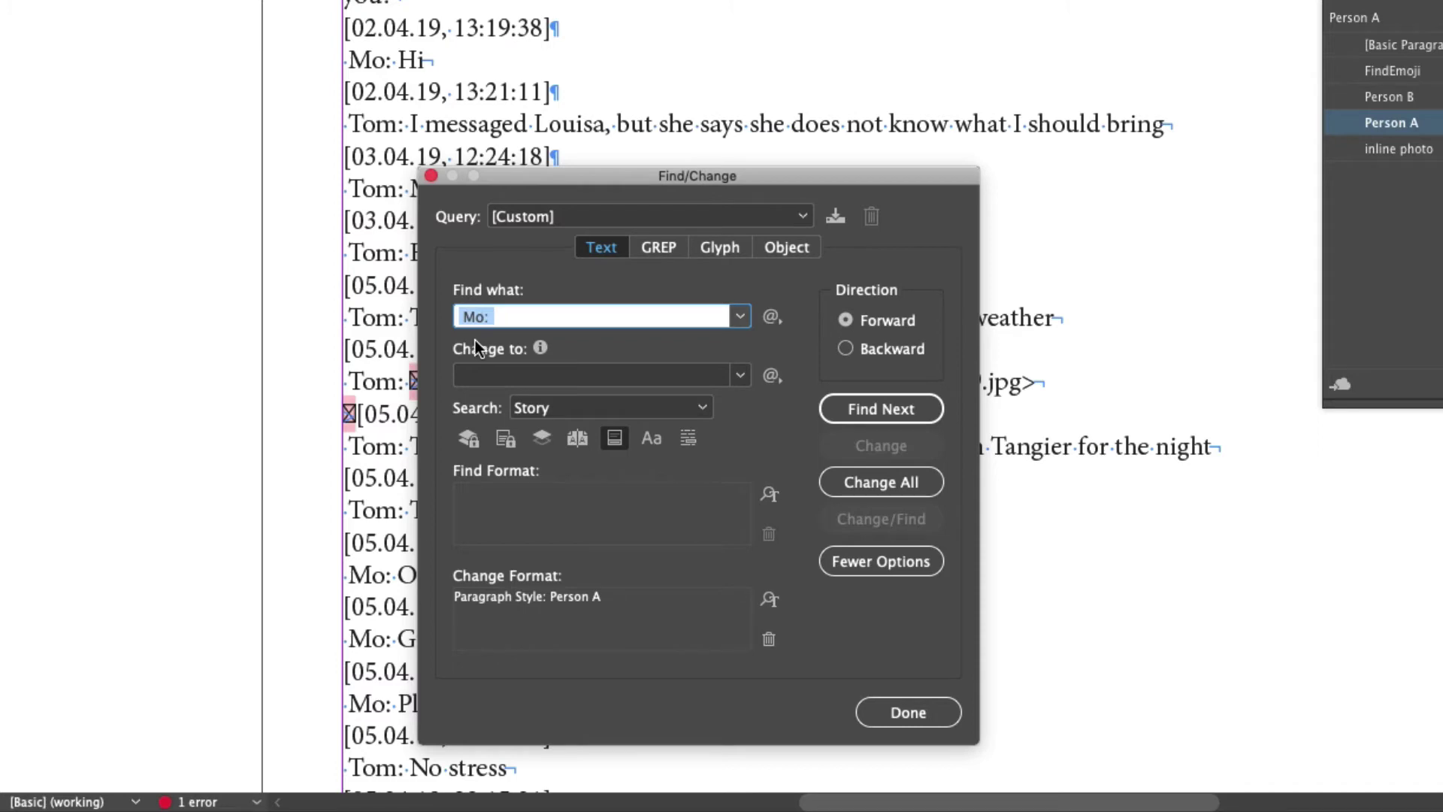
- Apply Person A to all 117 "Mo:" paragraphs, then clear the format and delete the prefixes
left_click(854, 489)
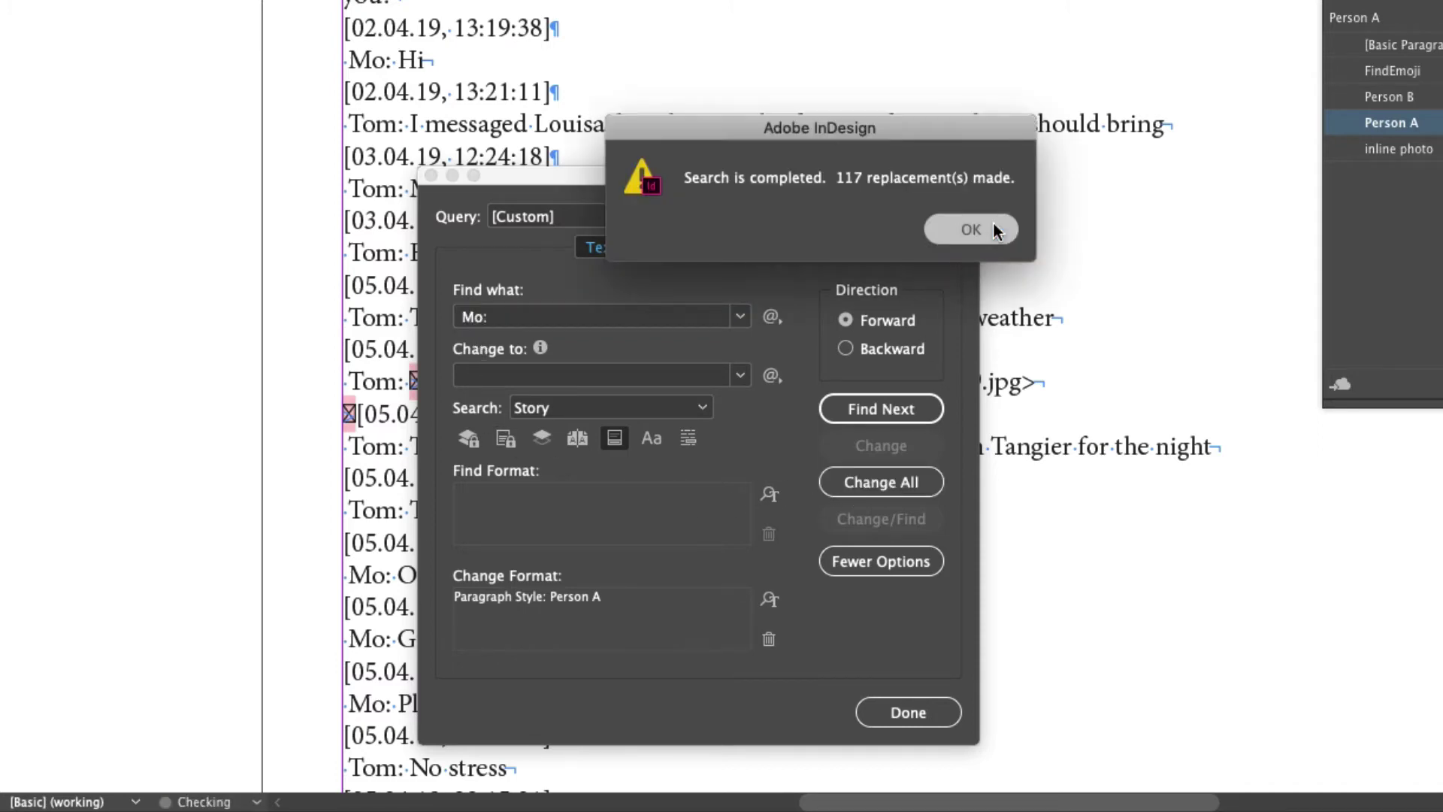
left_click(971, 229)
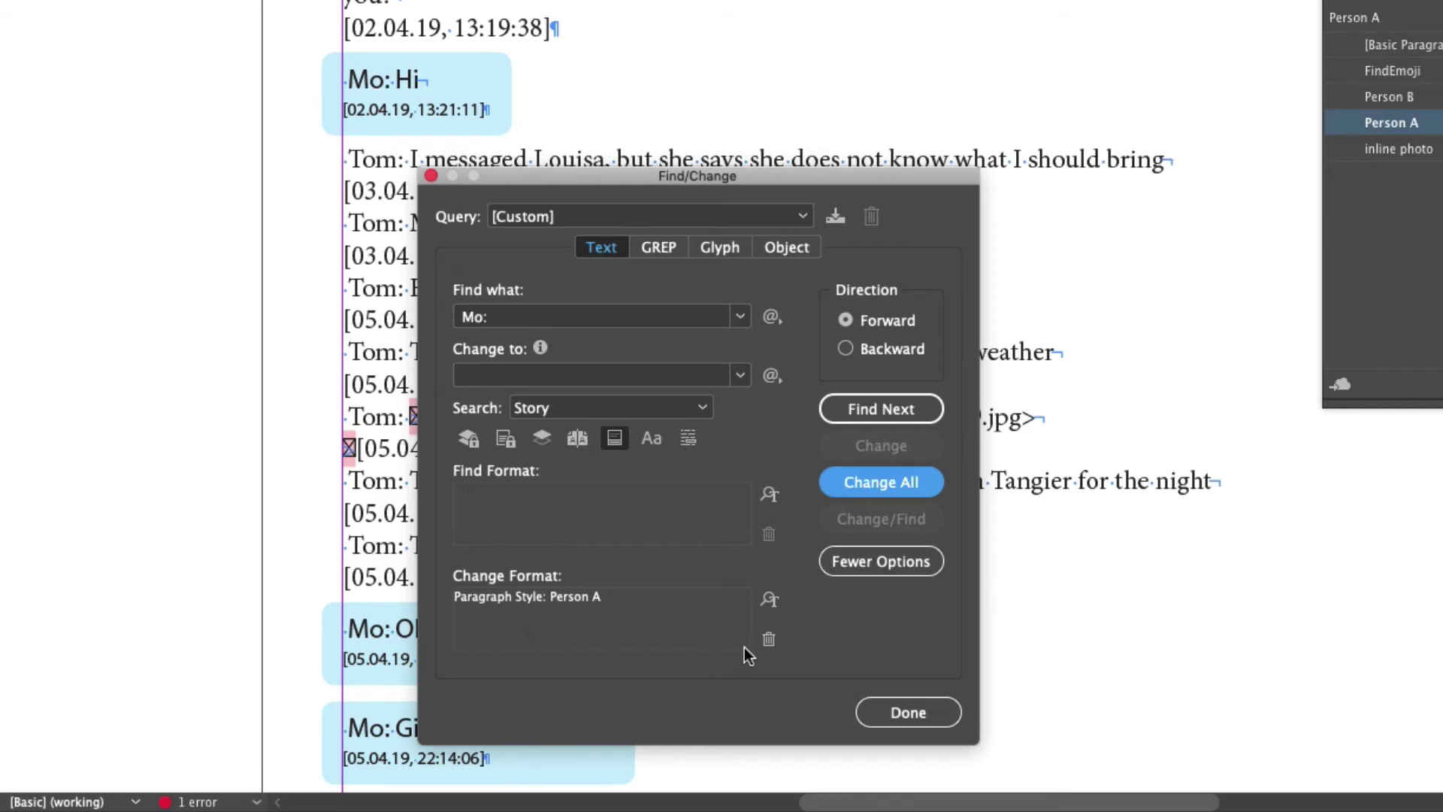
left_click(767, 641)
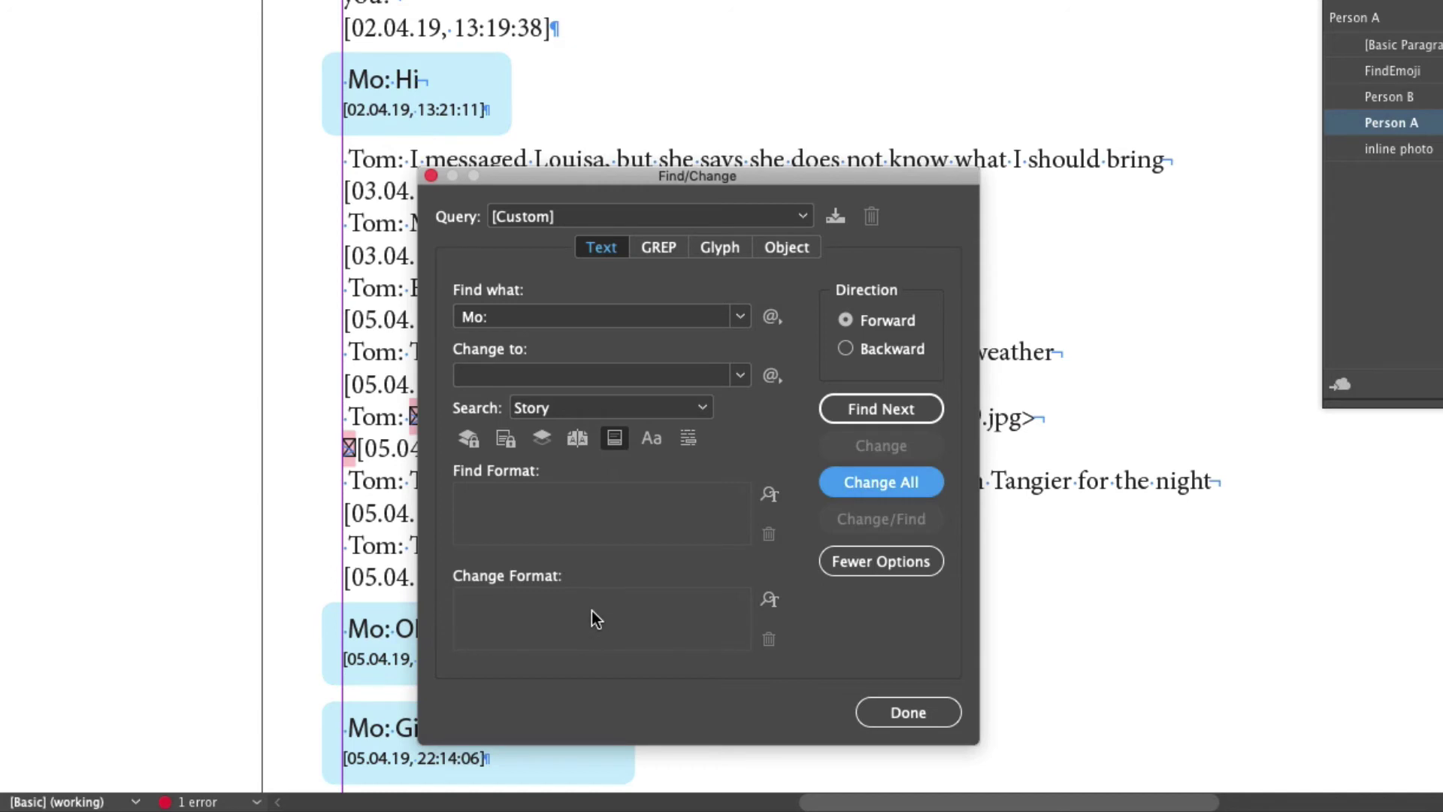
left_click(874, 481)
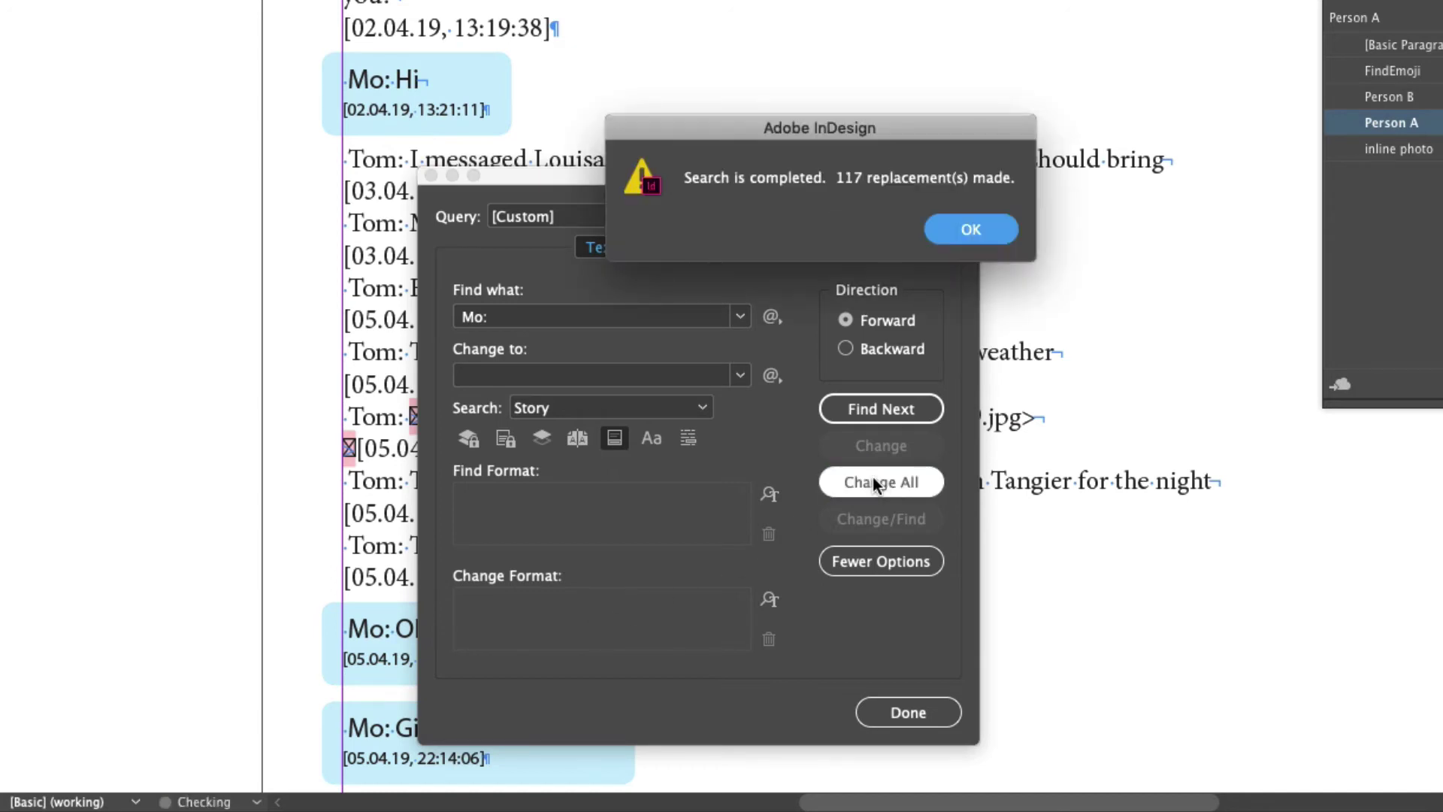
left_click(992, 230)
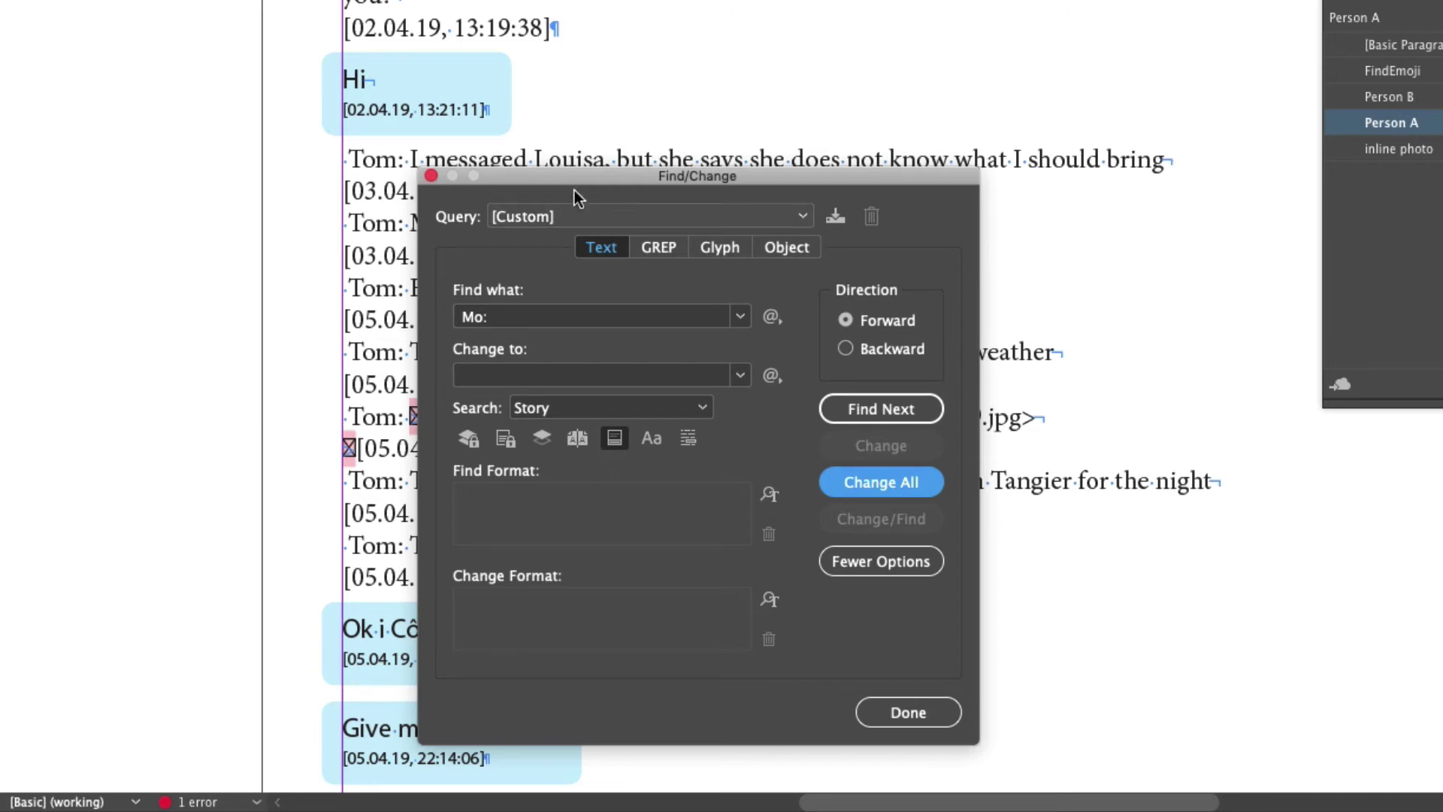
- Search "Tom:" and apply the Person B paragraph style to every match
left_click(483, 319)
key("BackSpace")
key("BackSpace")
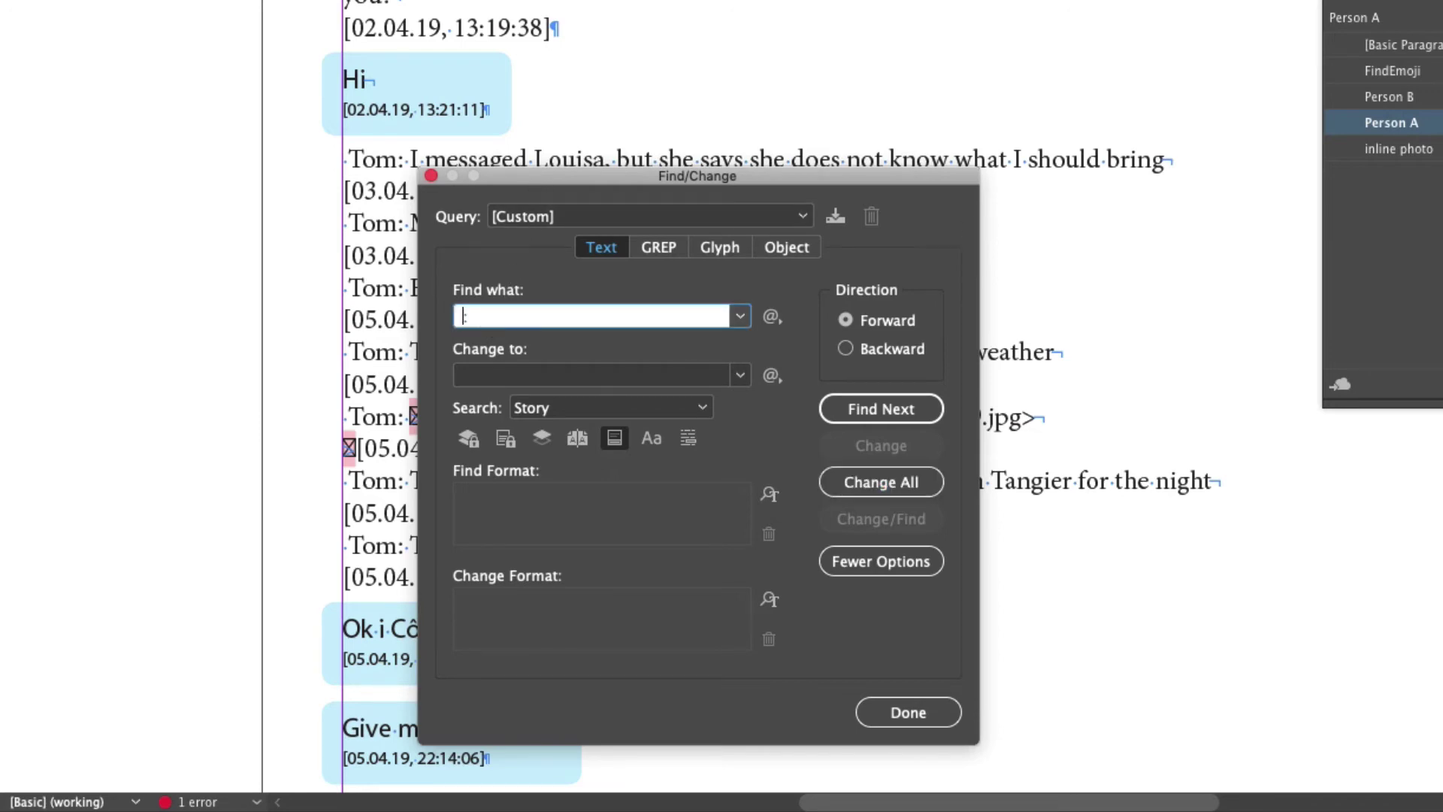
type("Tom:")
left_click(538, 614)
left_click(1180, 182)
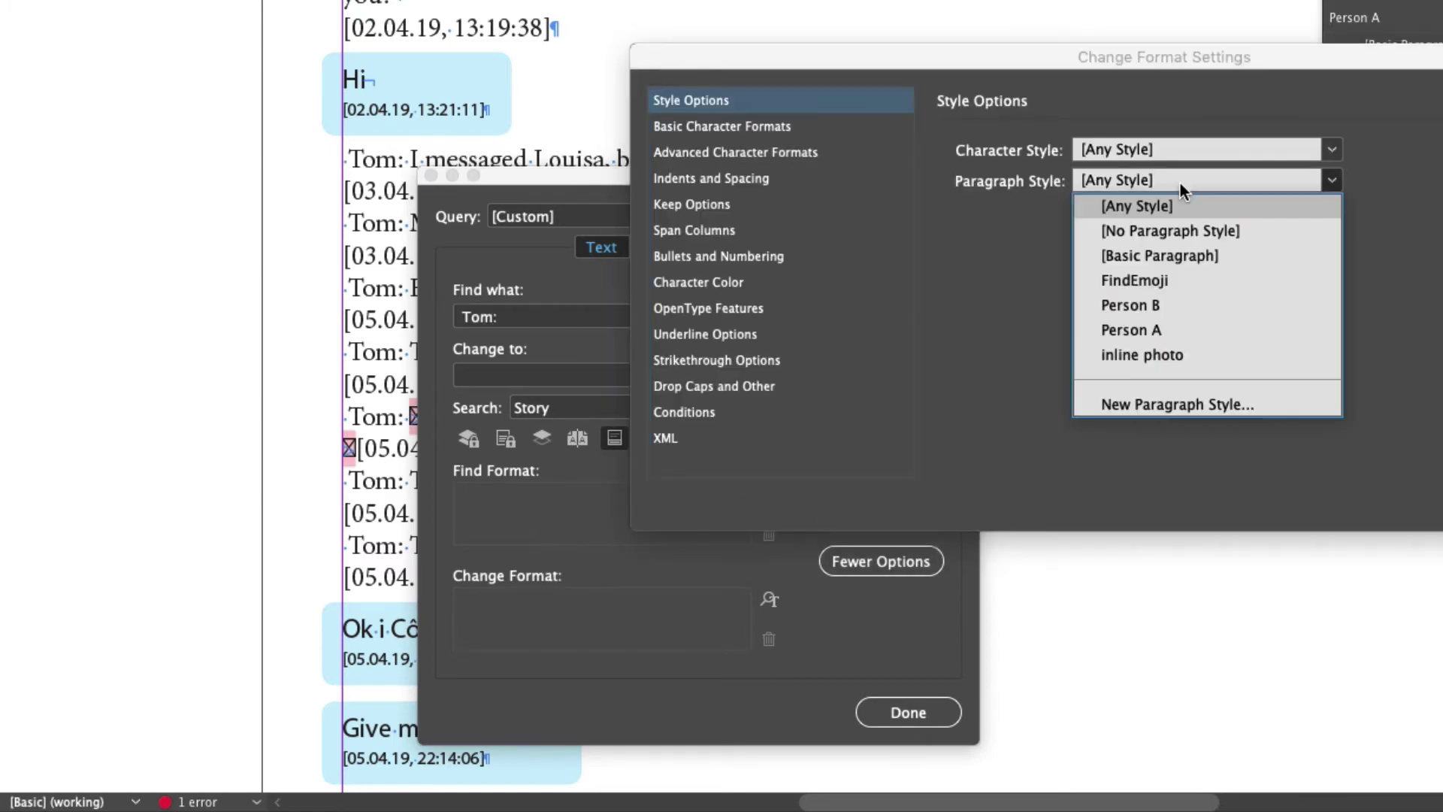
left_click(1142, 302)
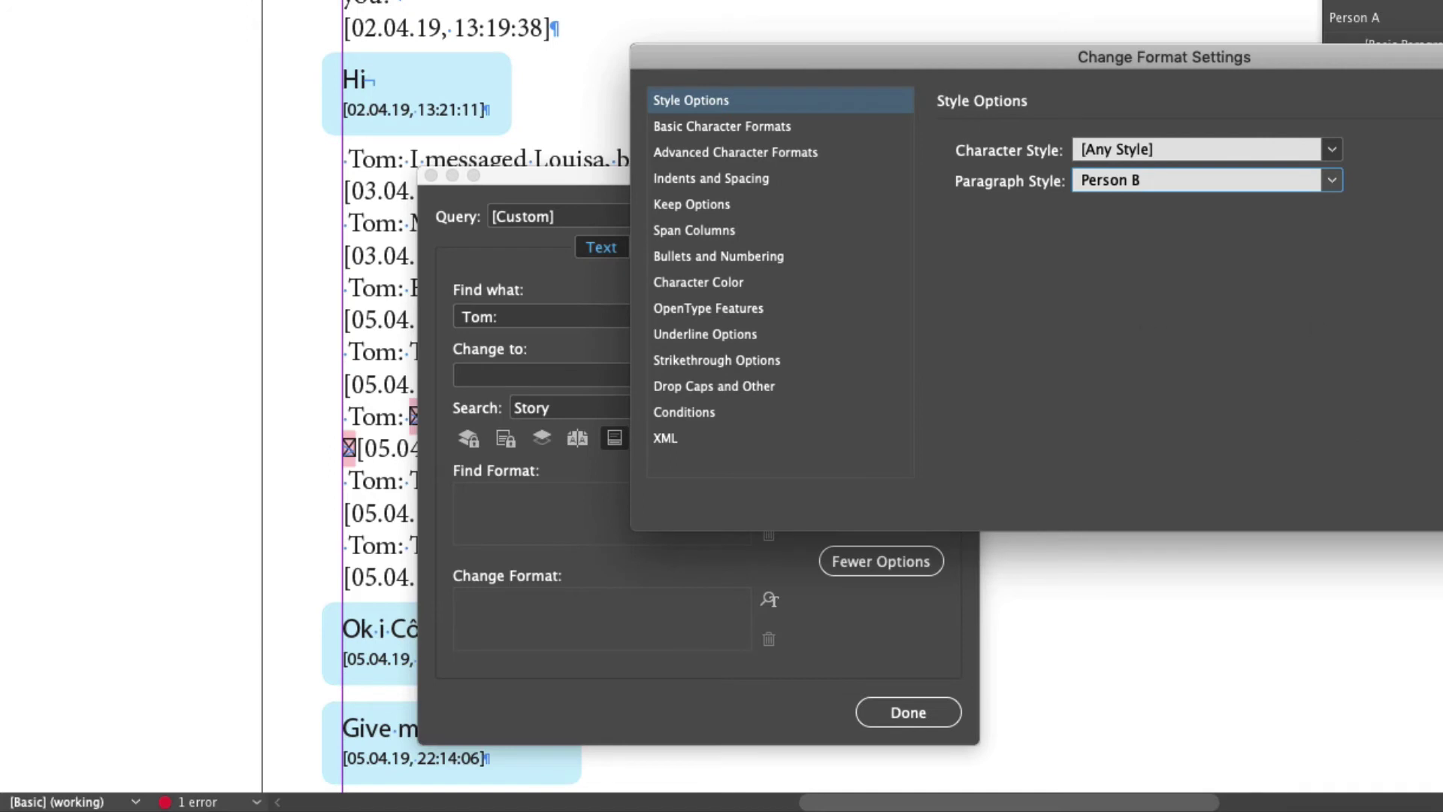
key("Return")
left_click(899, 476)
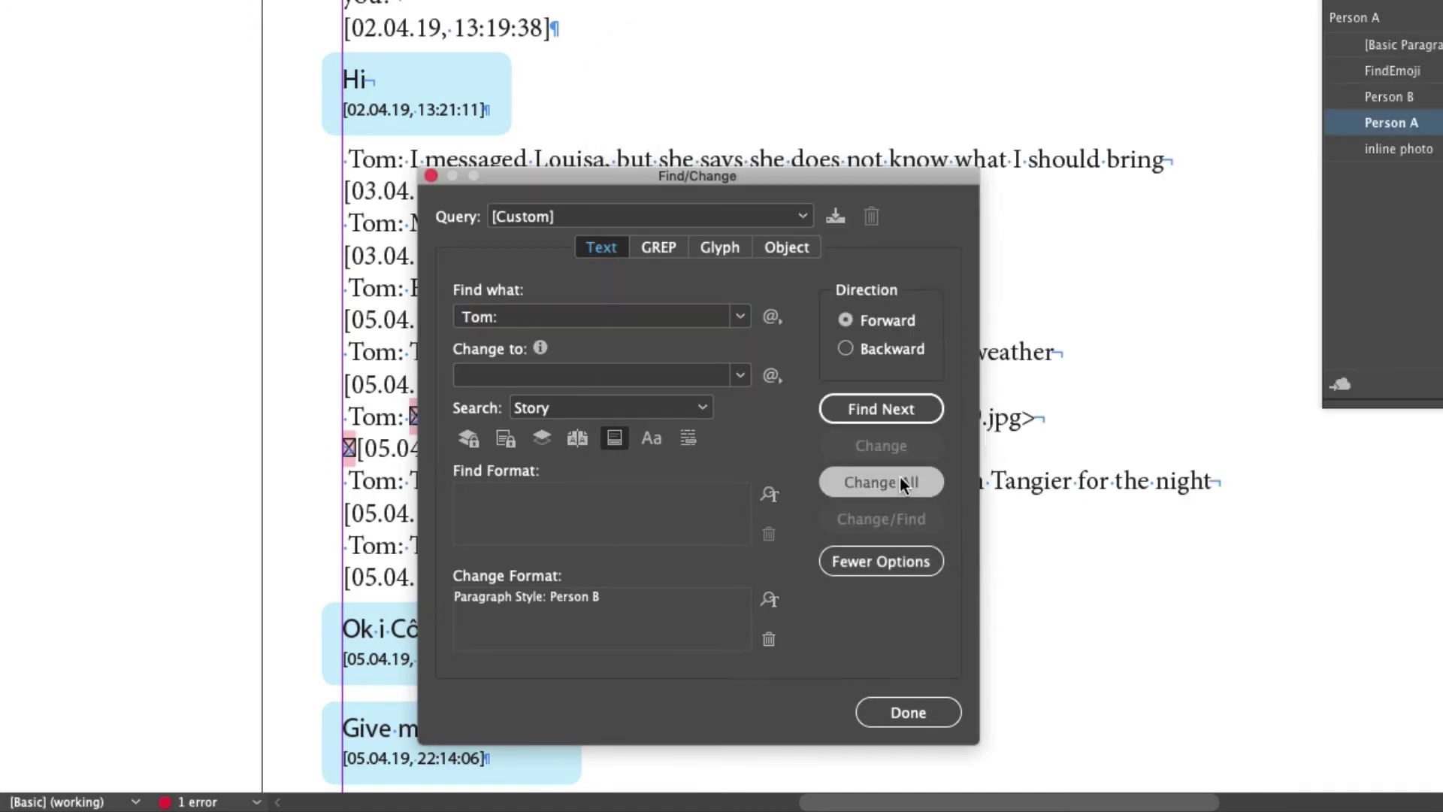
left_click(964, 225)
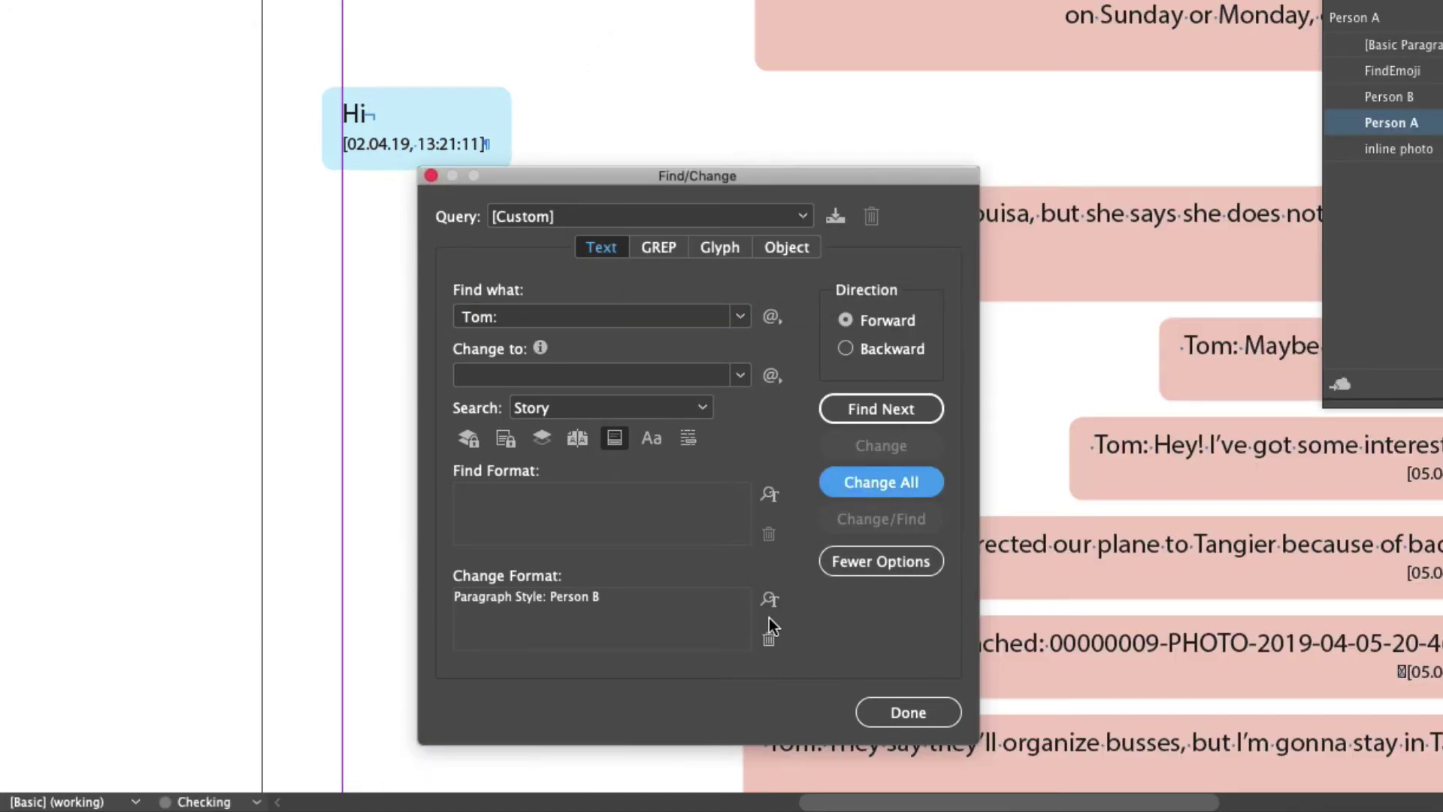
- Clear the Person B format and delete all 92 "Tom:" prefixes
left_click(768, 638)
left_click(859, 480)
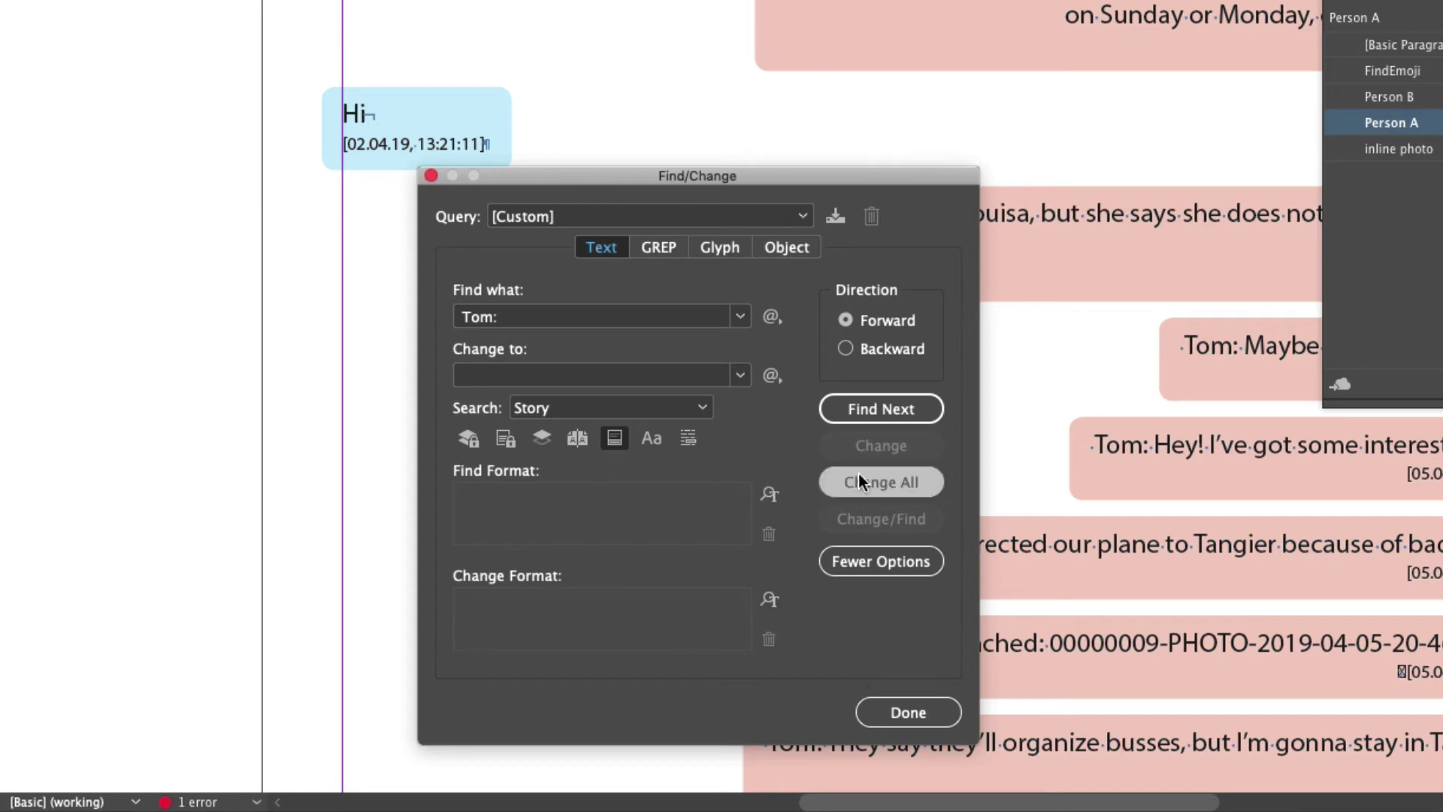
left_click(968, 239)
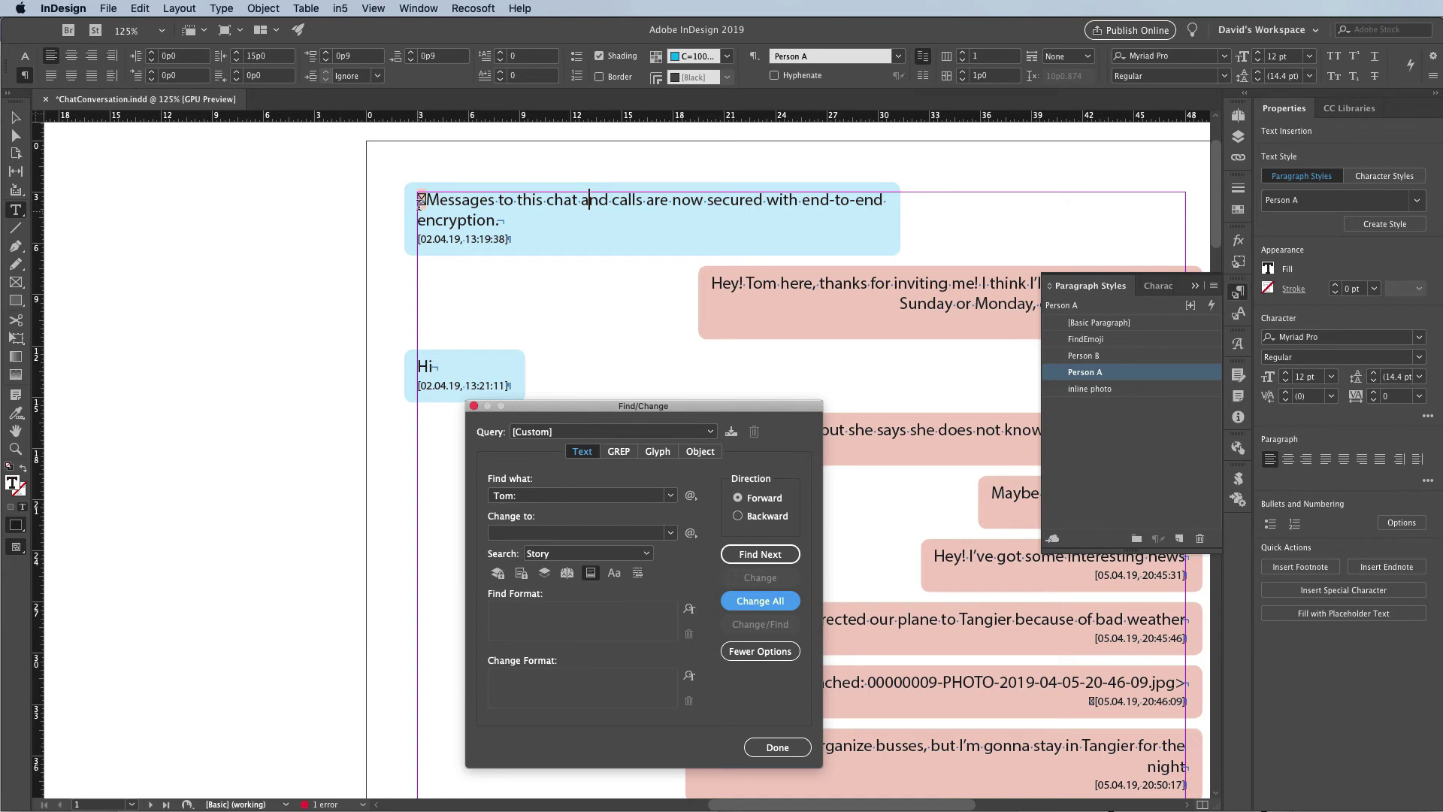
- Load the first message's emoji as a glyph search and switch all 30 to Minion Pro
left_click_drag(417, 199, 426, 200)
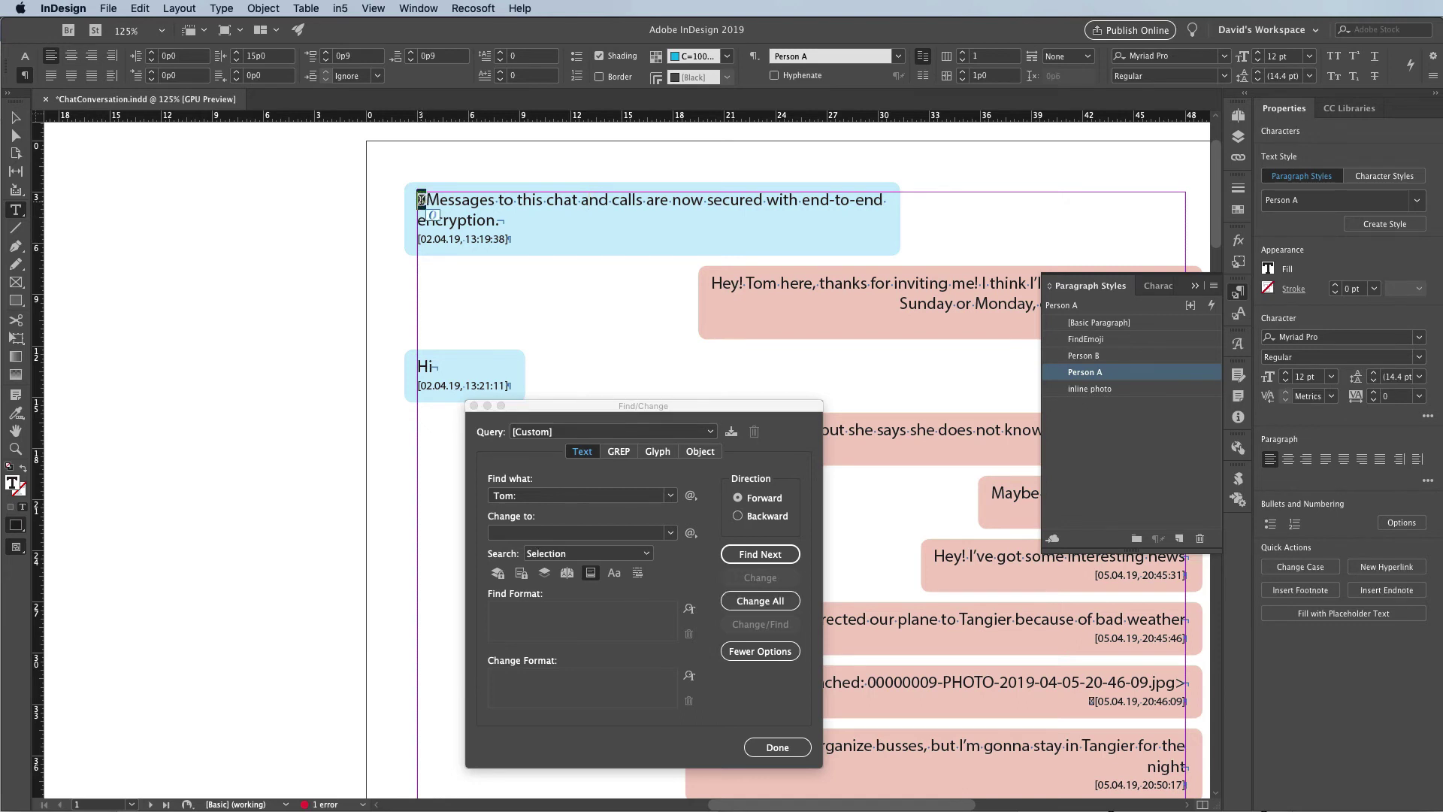
right_click(421, 201)
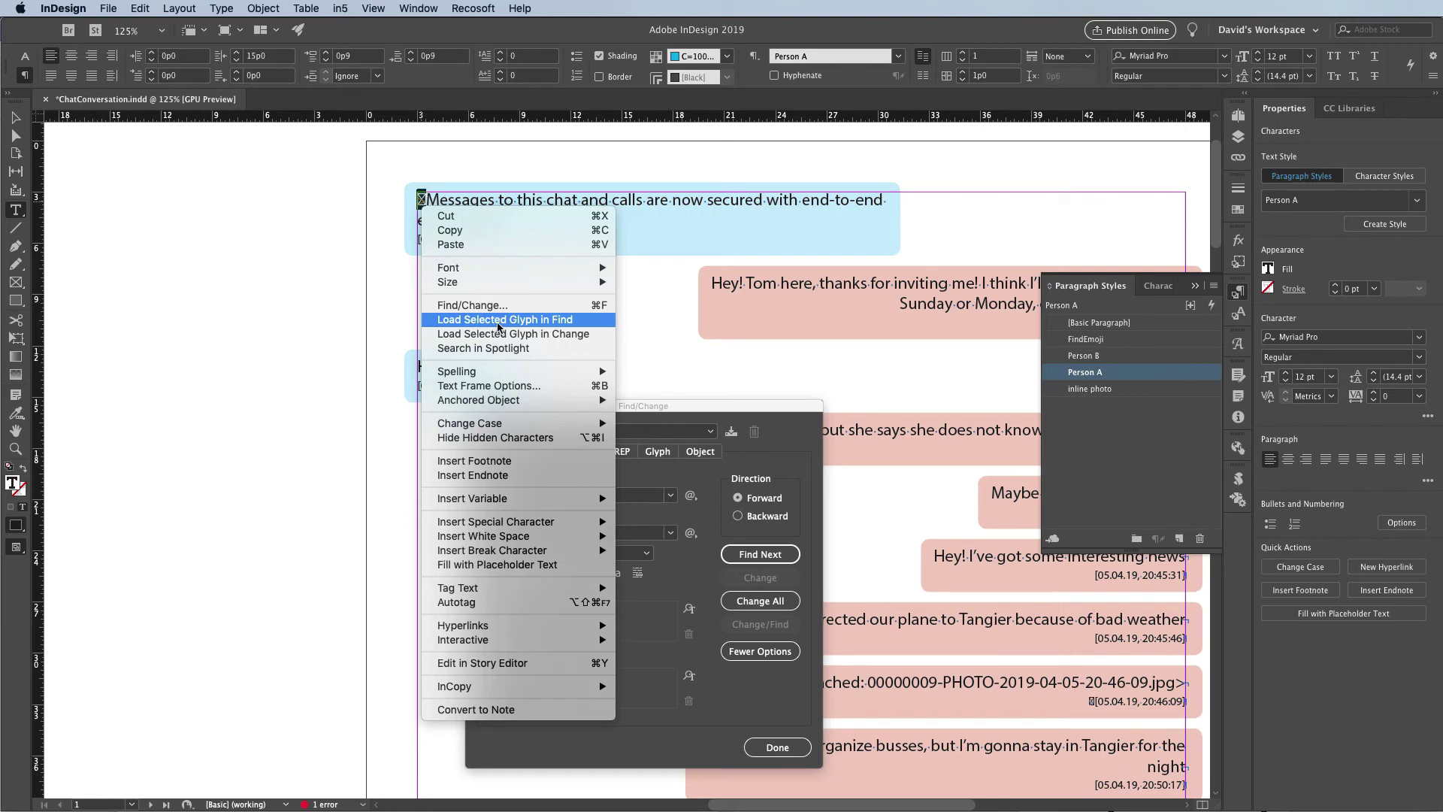
left_click(546, 321)
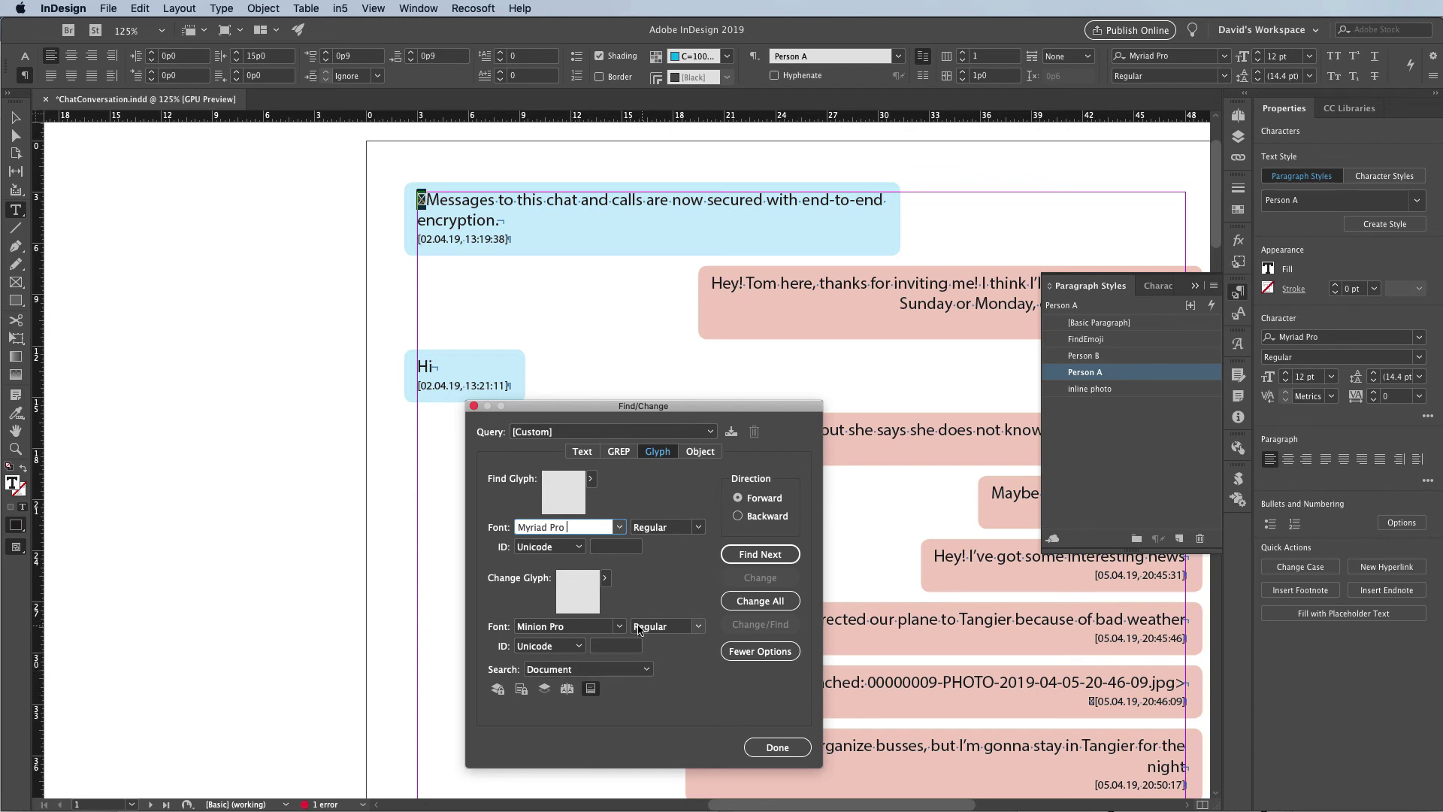
left_click(776, 603)
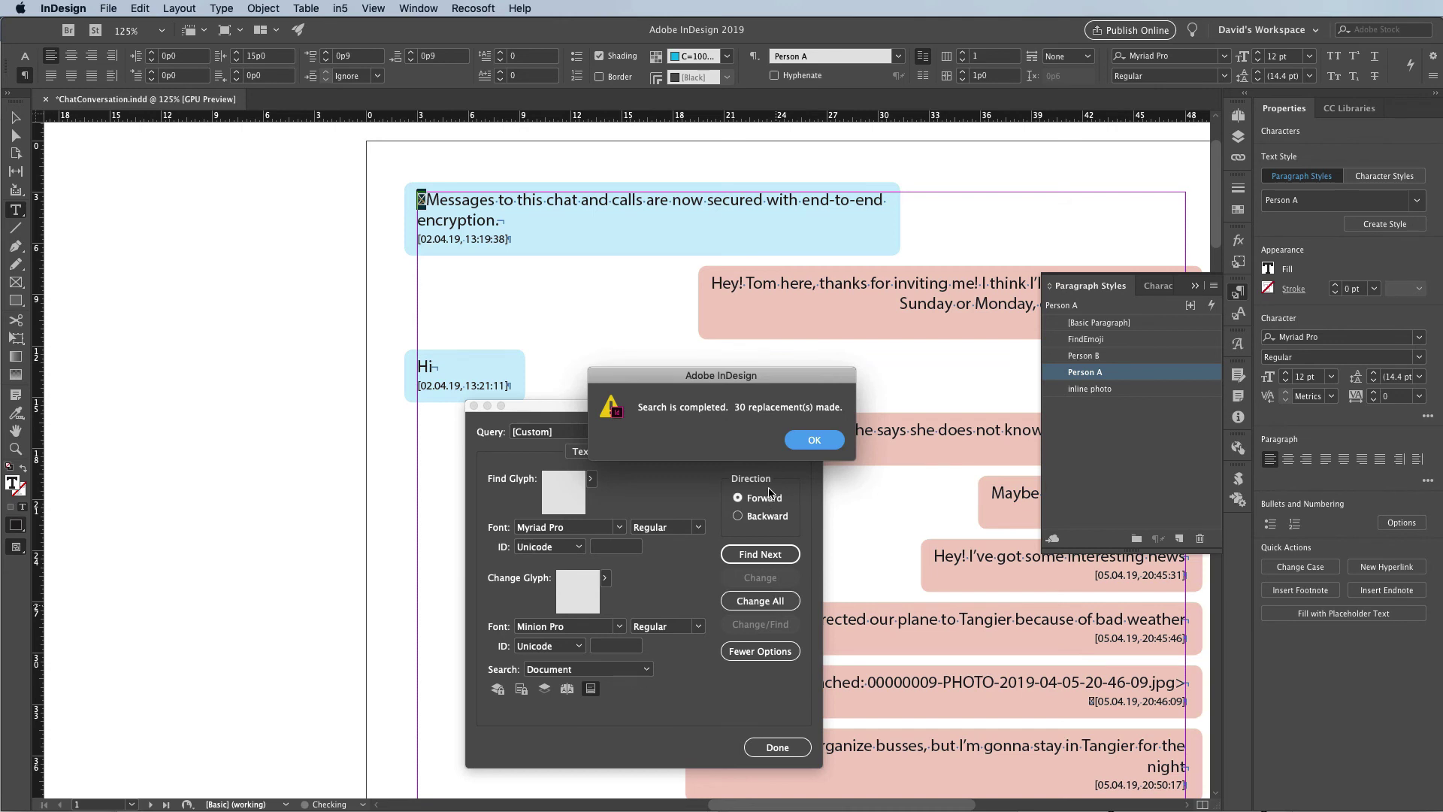
left_click(812, 444)
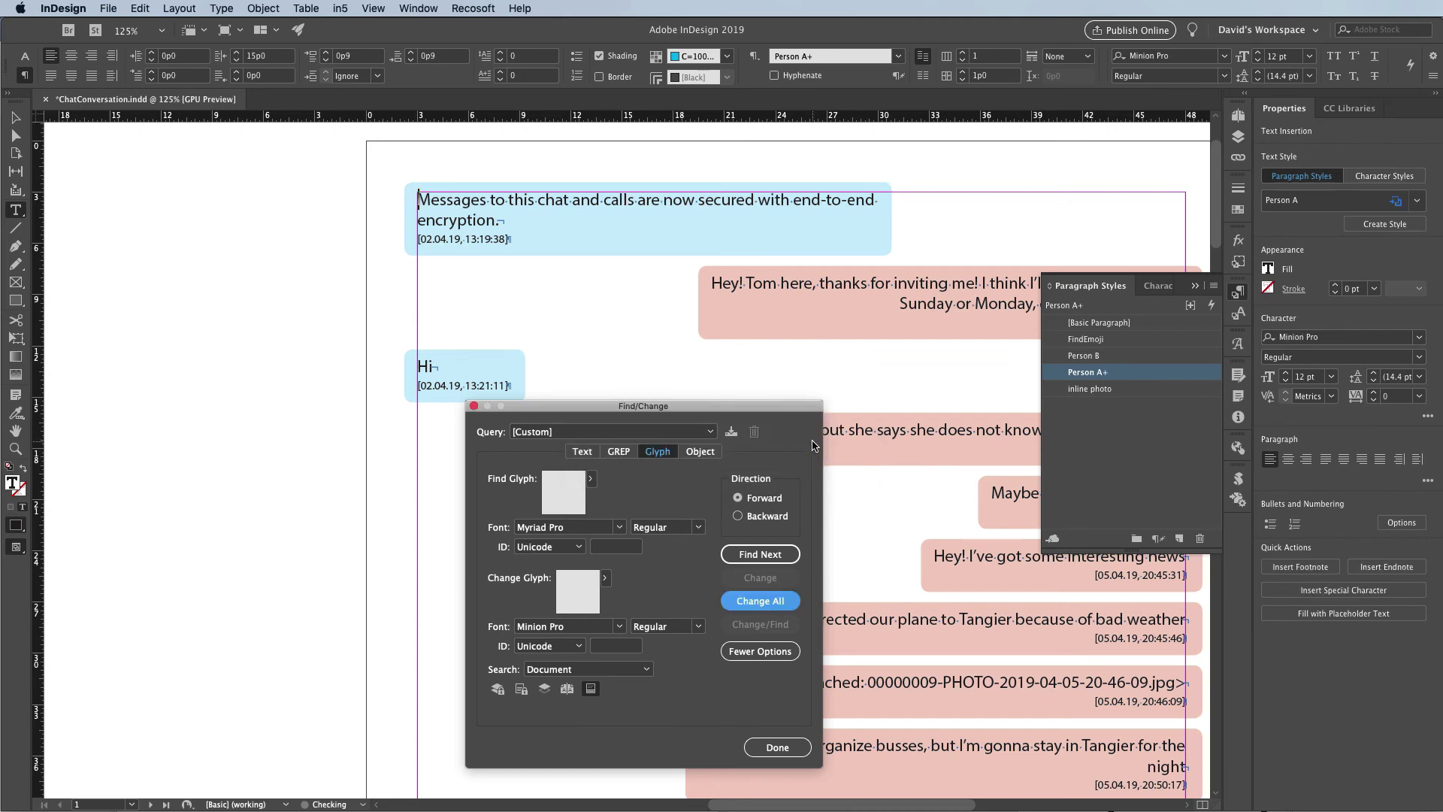
left_click(777, 747)
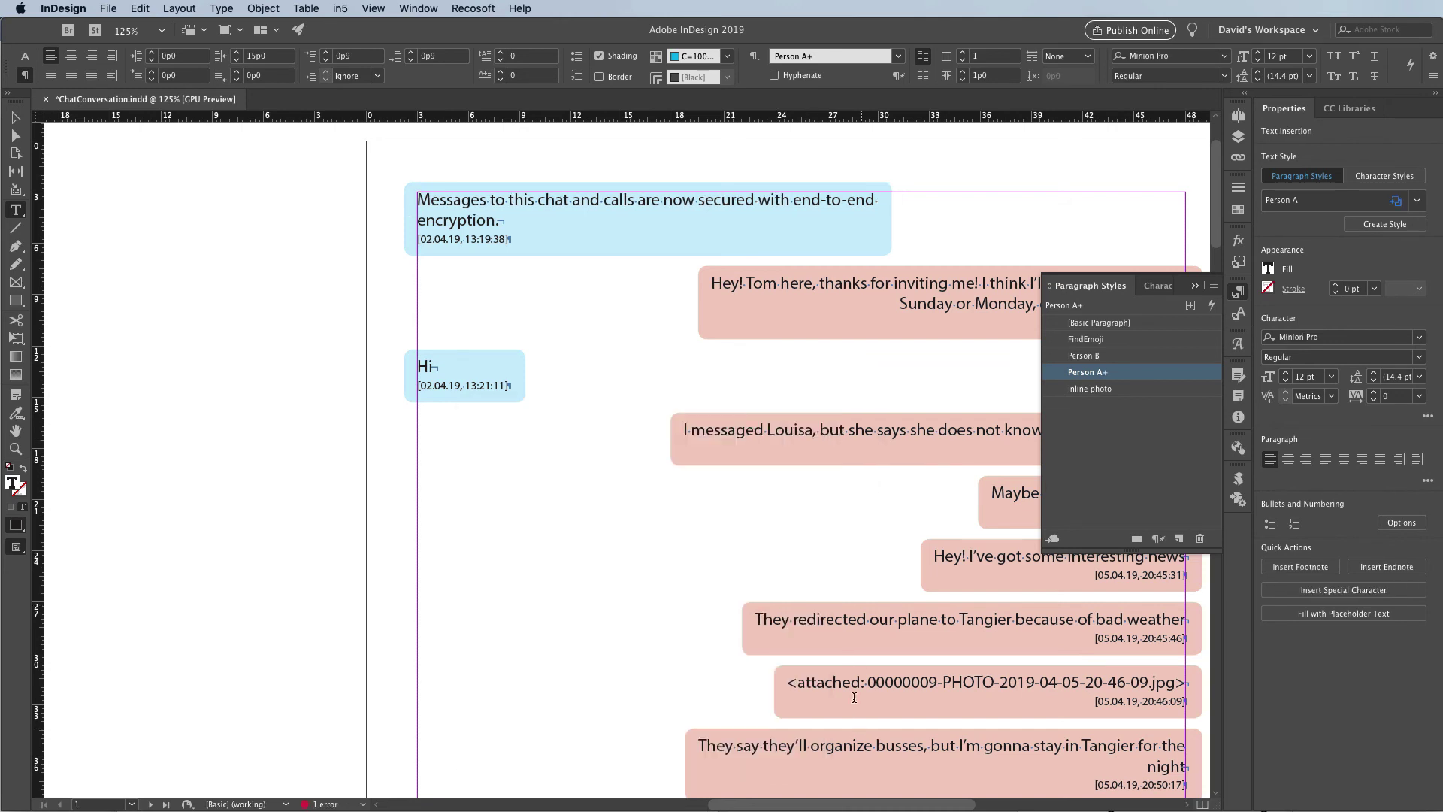
- Collapse the floating Paragraph Styles panel into the right dock
left_click(1237, 291)
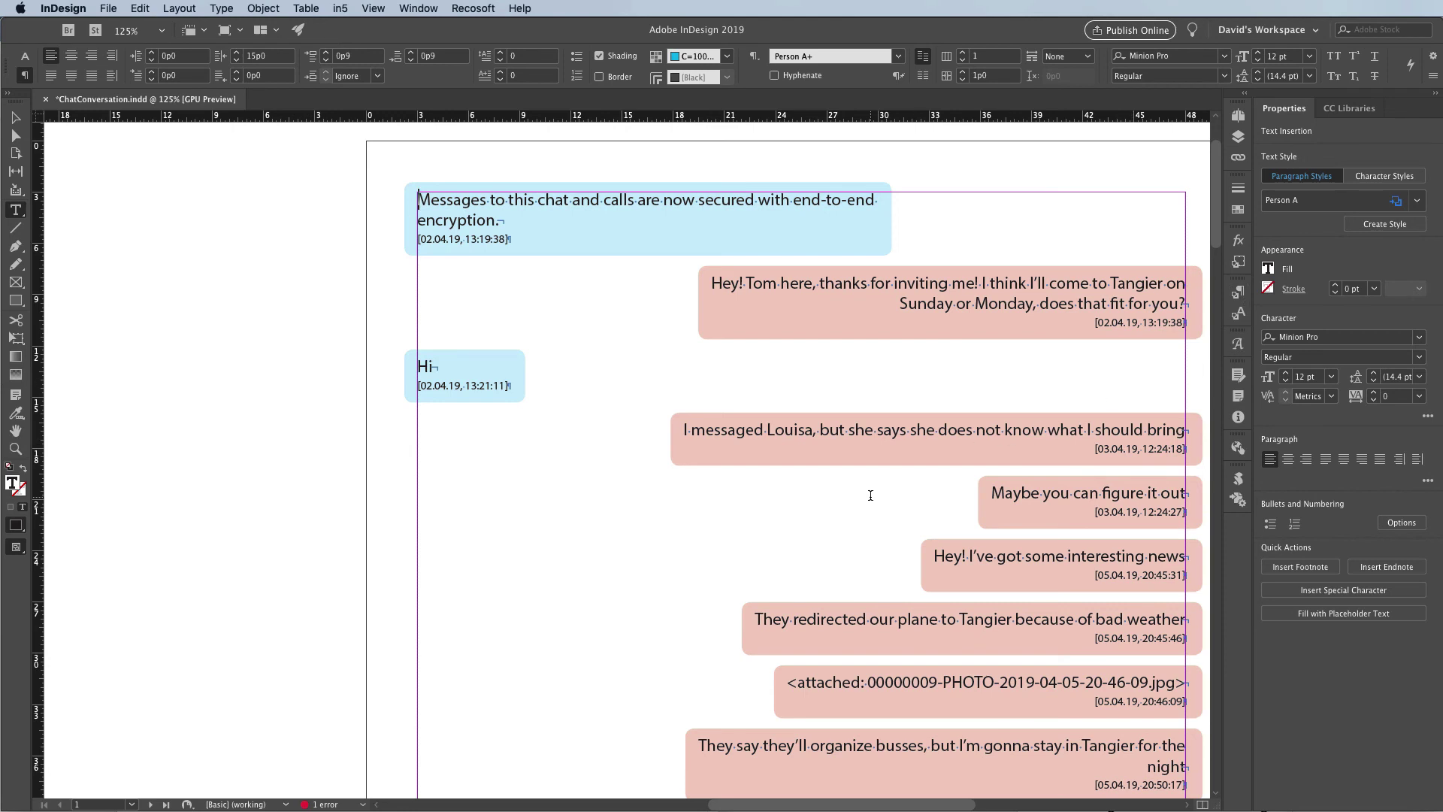